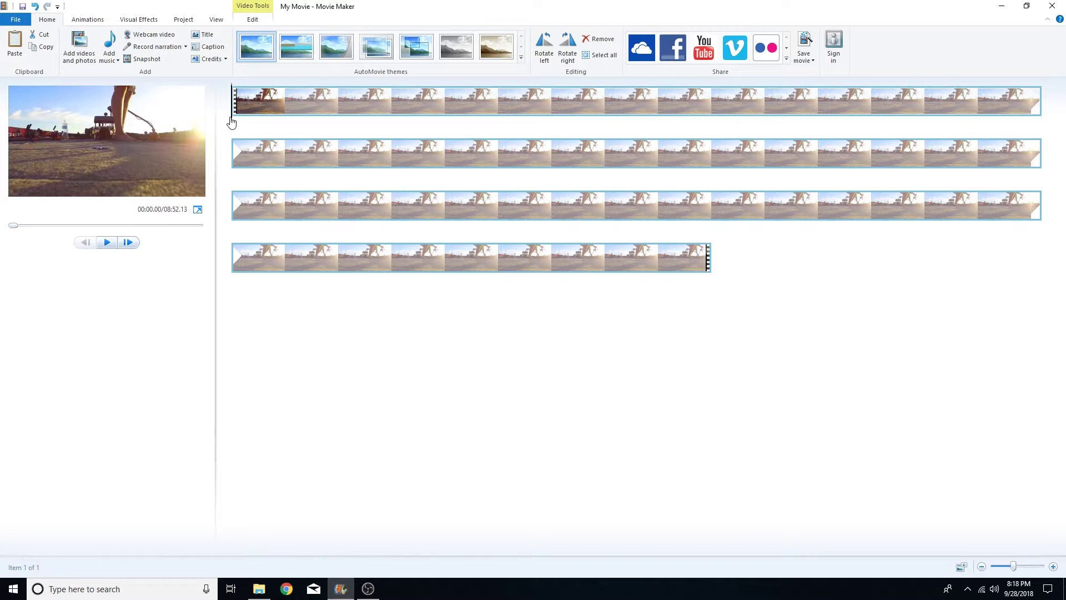
Step: Find the cut position in the drone clip at about 01:40.10 and split the clip there
drag(232, 123, 460, 128)
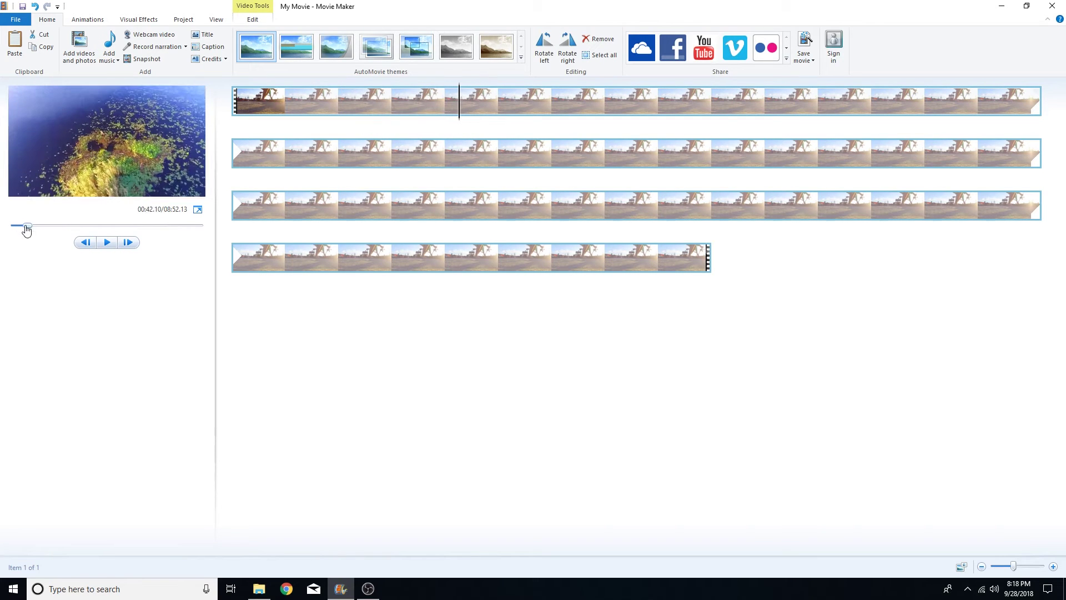
drag(27, 228, 51, 230)
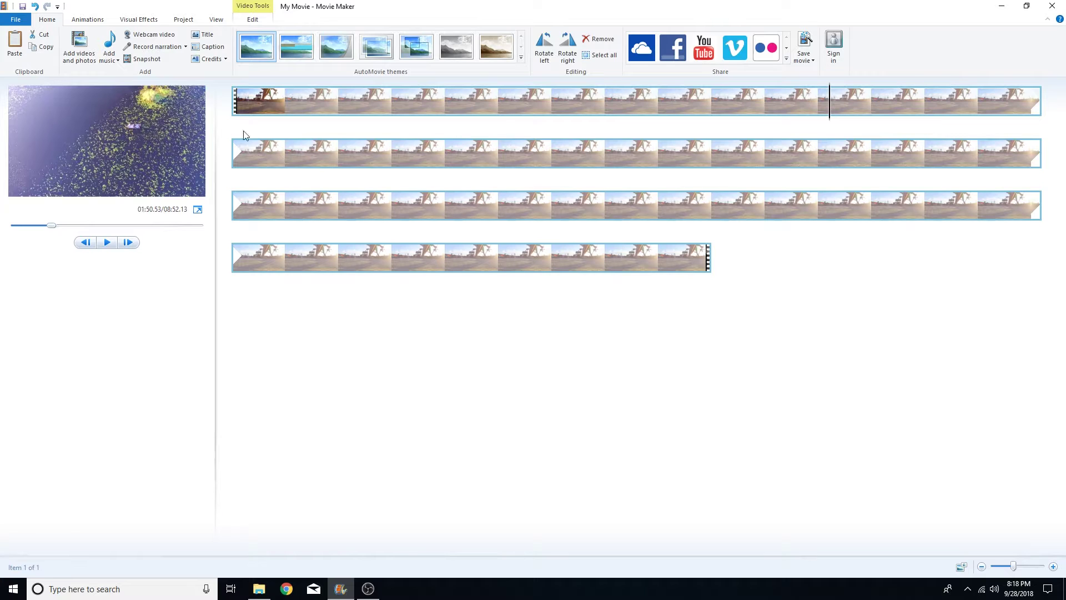
drag(51, 231, 49, 231)
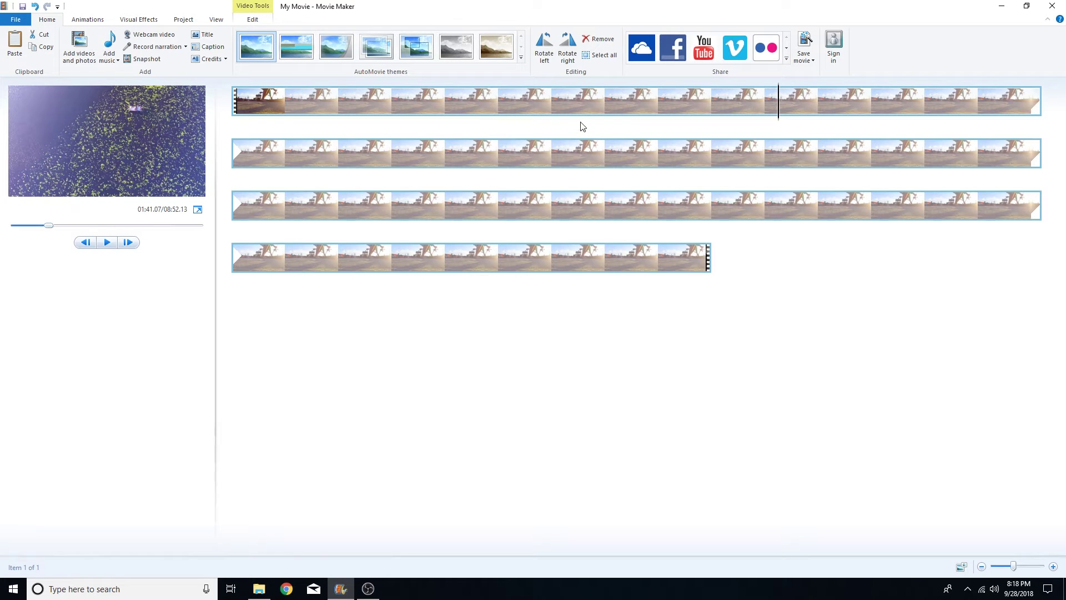
click(773, 114)
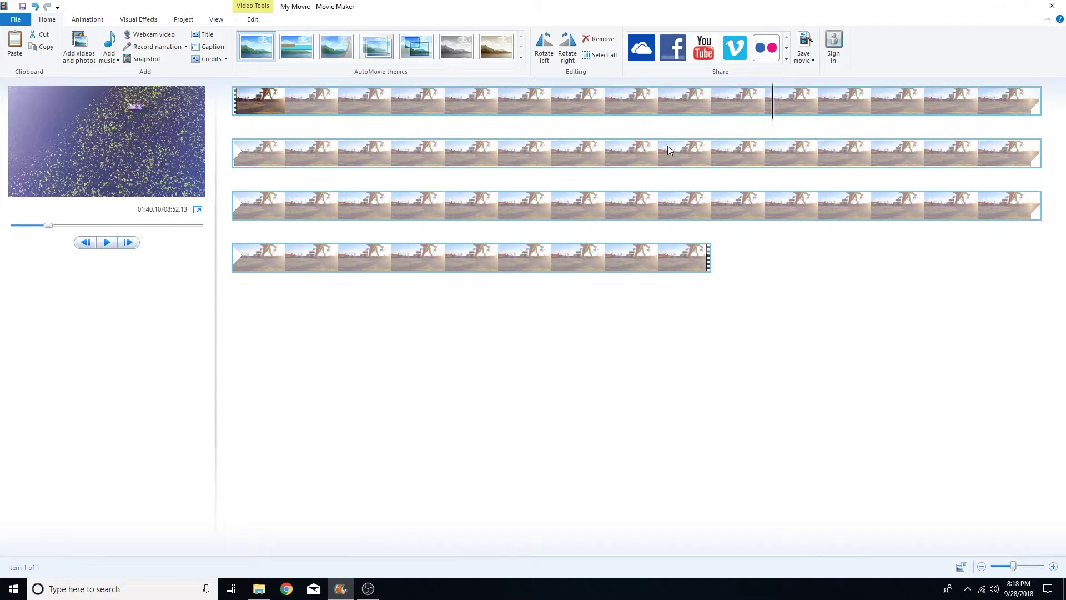
click(253, 20)
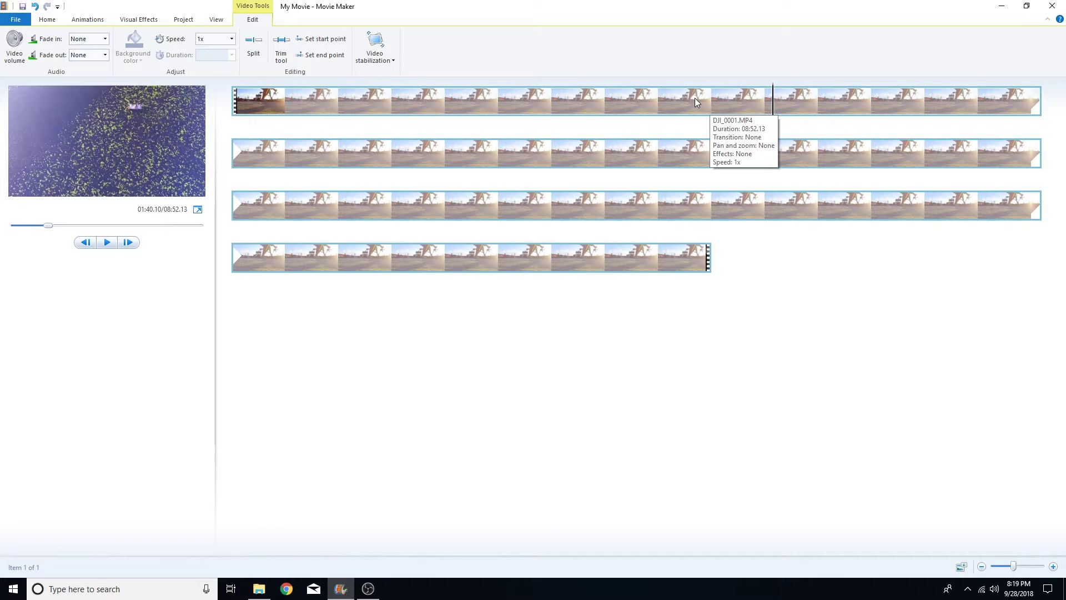
click(257, 55)
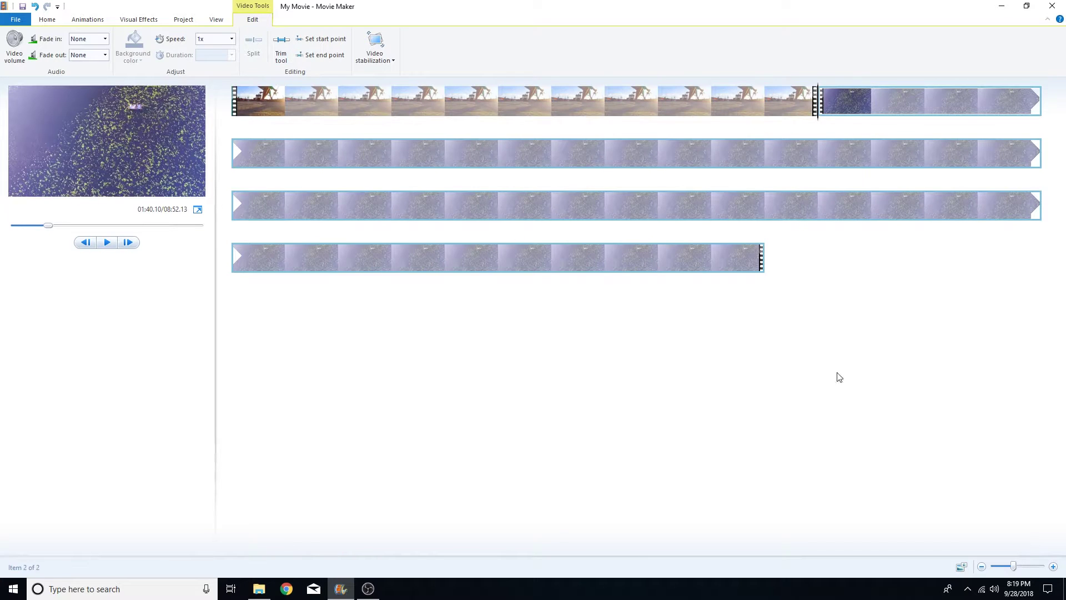
Step: Set the start point of the first clip at about 00:39.53, where the grassy islet is in view
click(810, 114)
drag(799, 122, 464, 122)
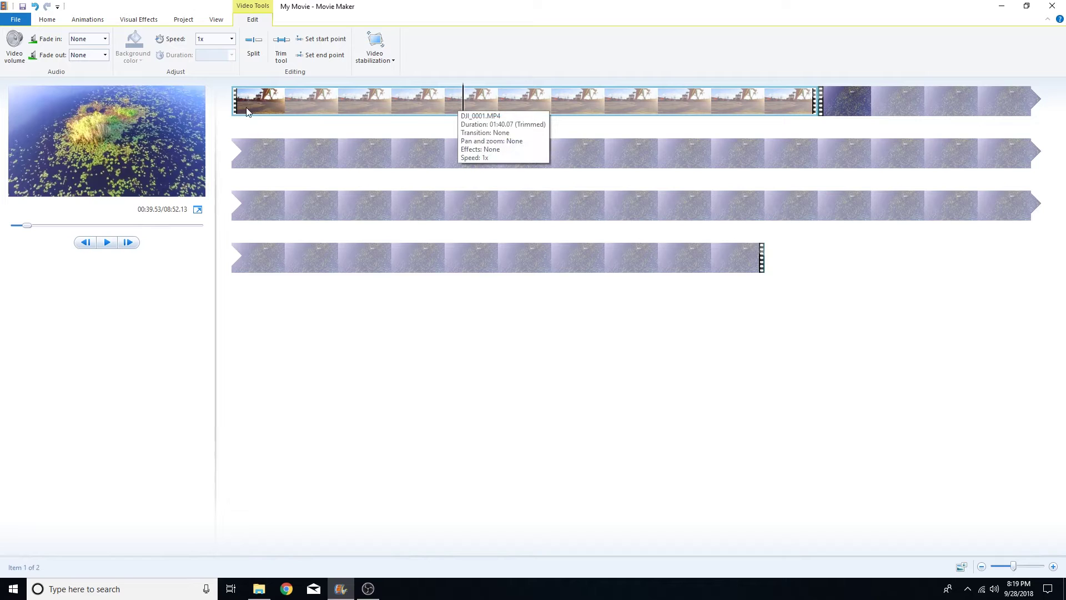
click(318, 45)
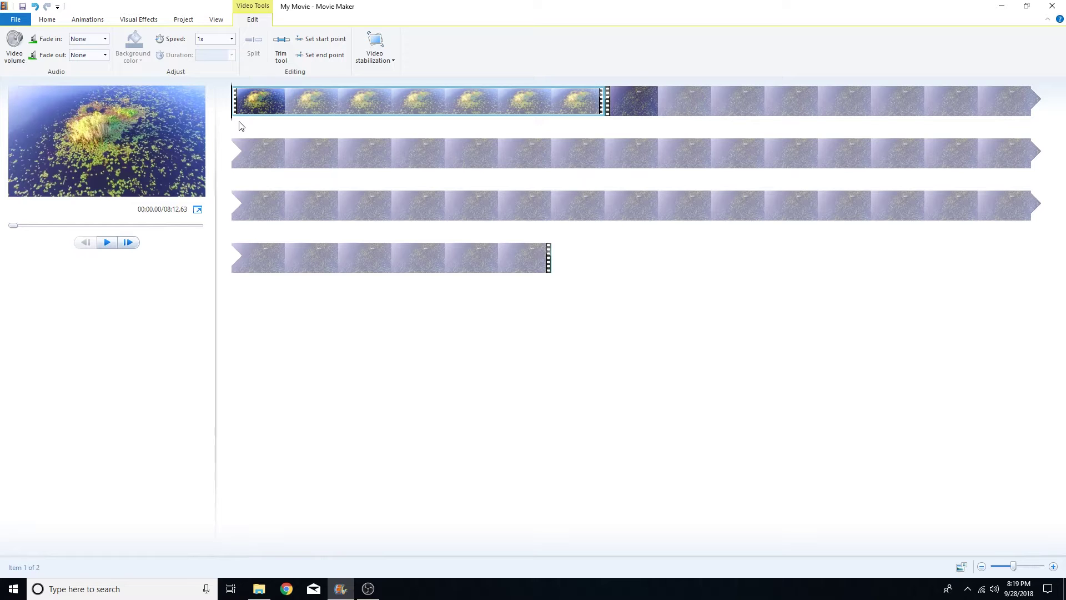
Step: Split the first clip at about 00:06.13 and delete the middle segment that follows the cut
mouse_move(235, 121)
mouse_down()
mouse_move(263, 125)
mouse_move(233, 121)
mouse_up()
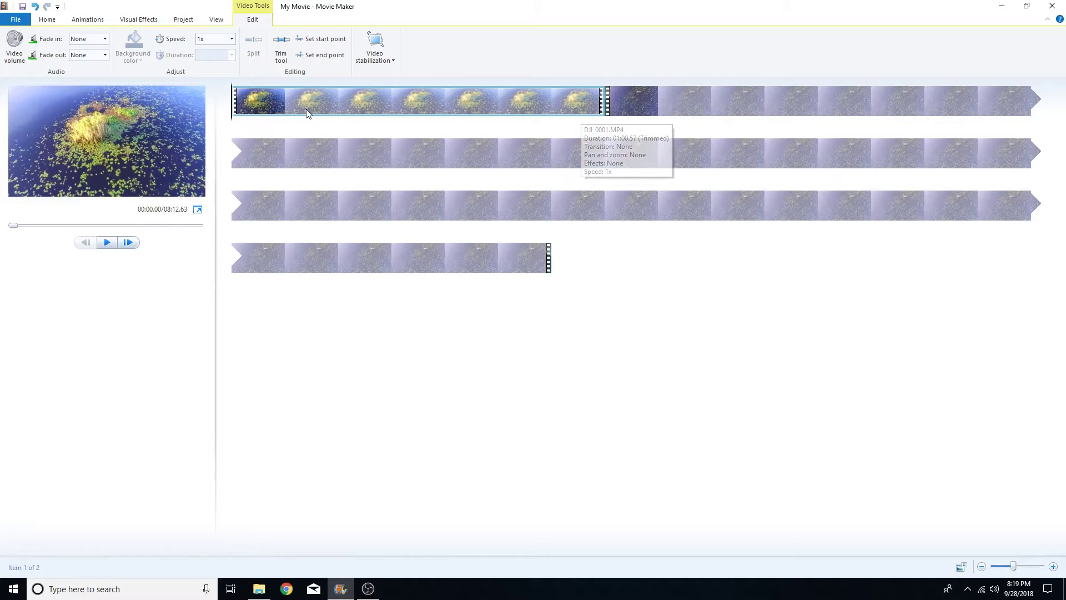
drag(233, 122, 270, 123)
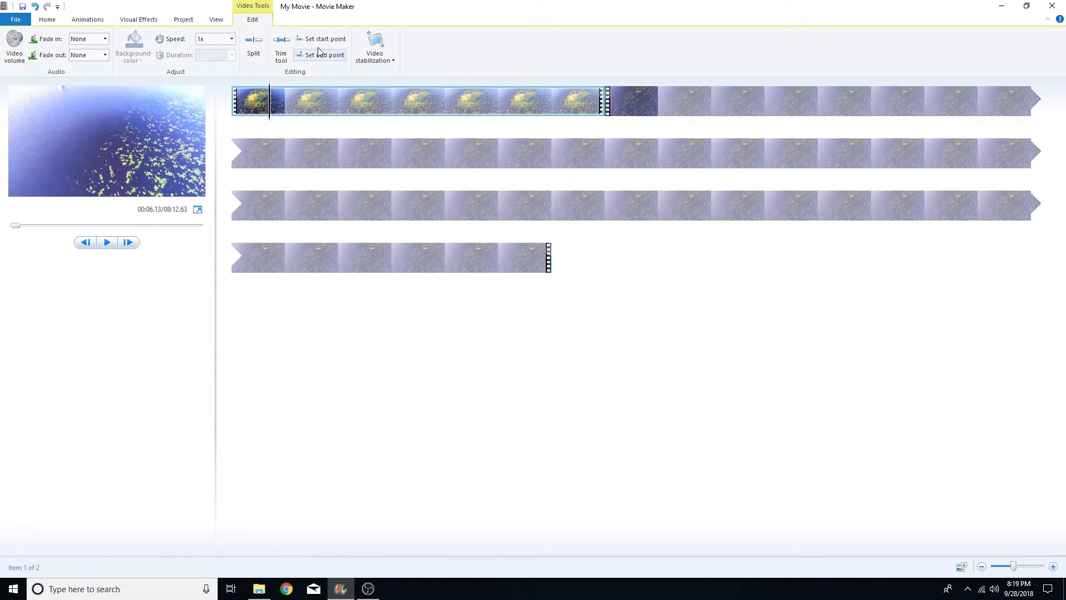
click(254, 52)
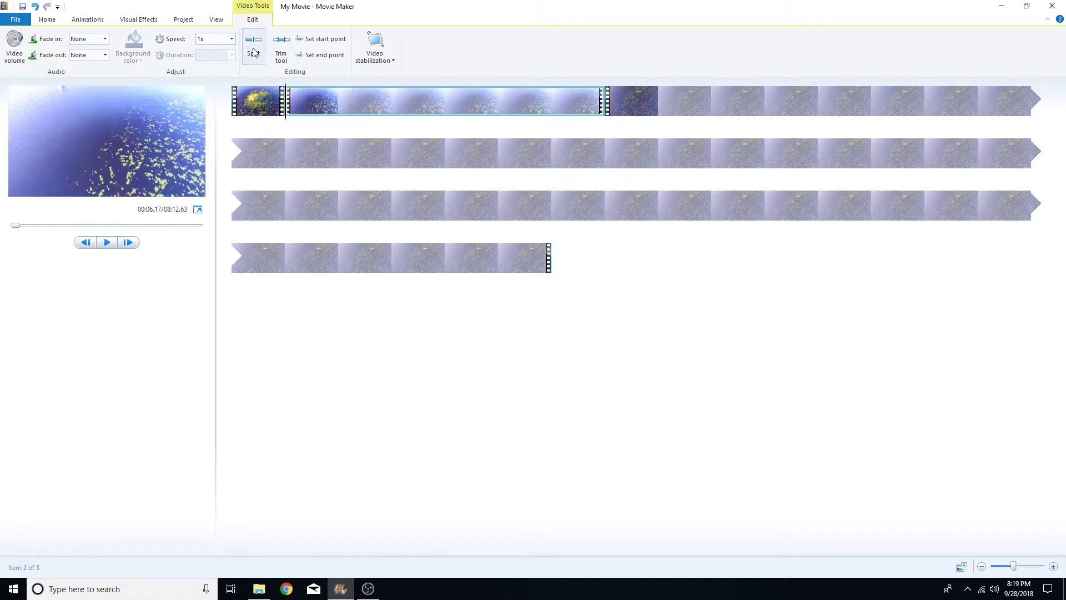
click(339, 103)
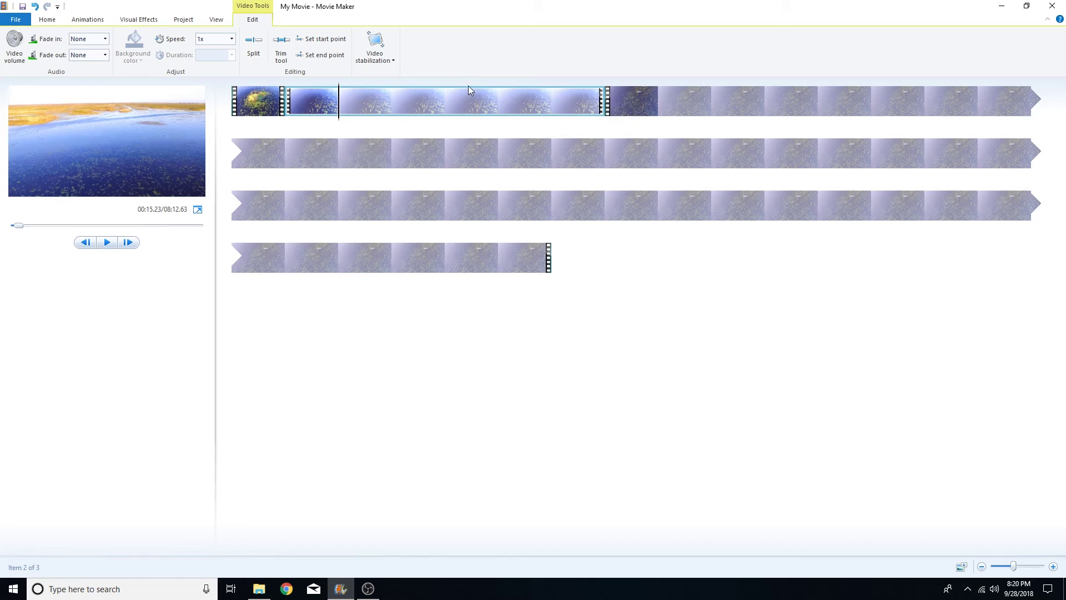
key(Delete)
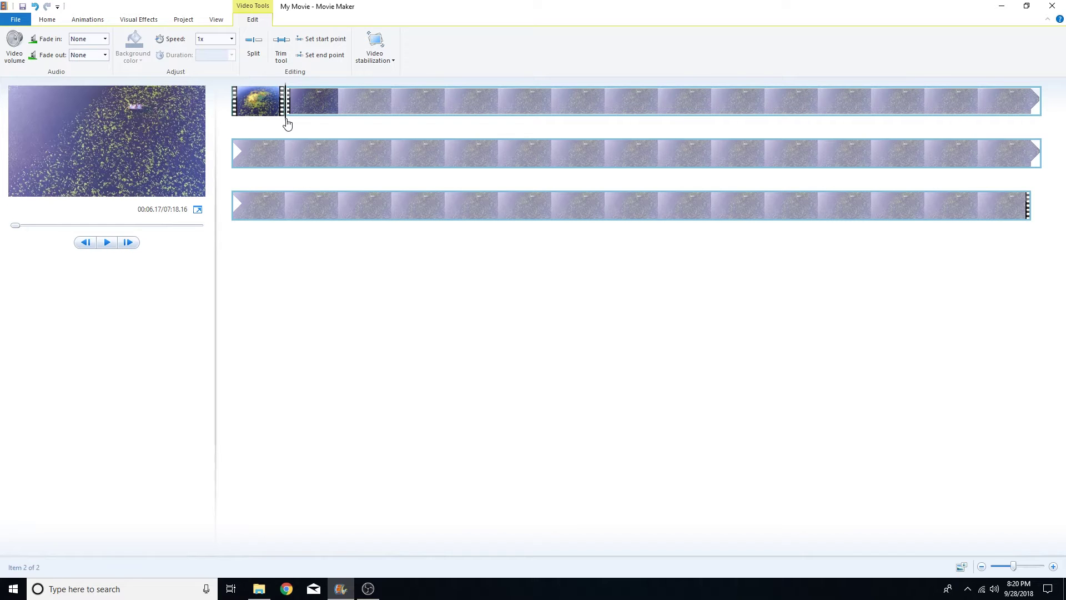
Step: Split the second clip at about 00:15.00 and advance the playhead further into the remaining footage
drag(287, 123, 334, 117)
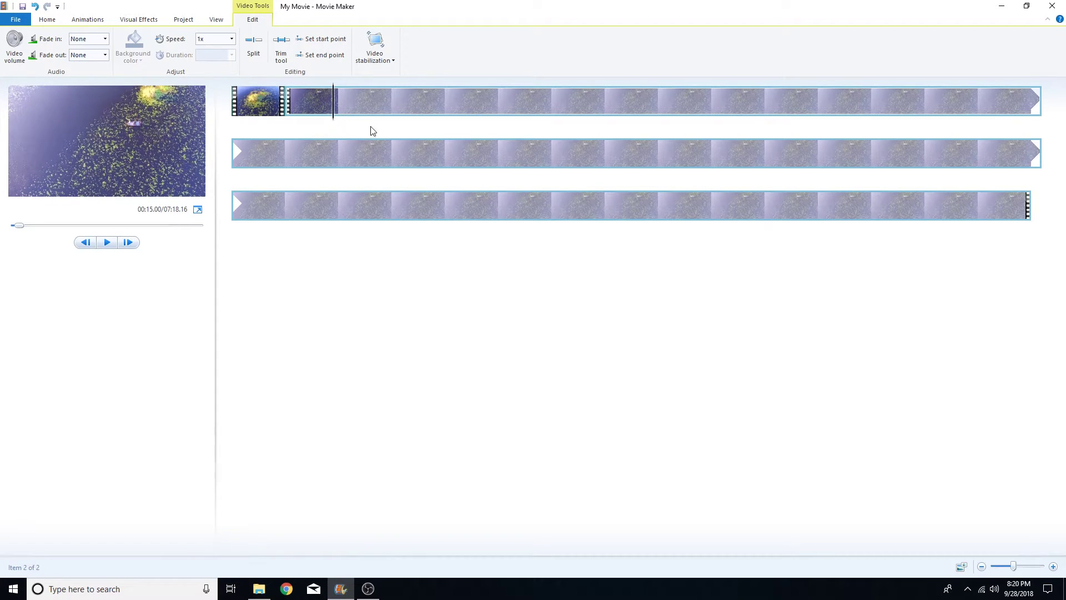
click(257, 57)
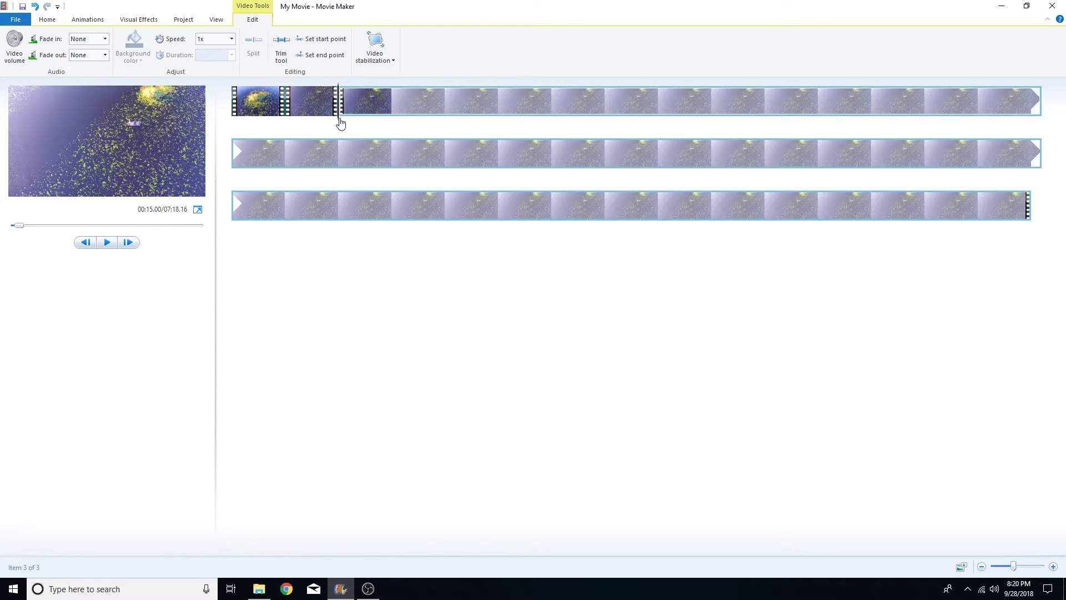
click(274, 111)
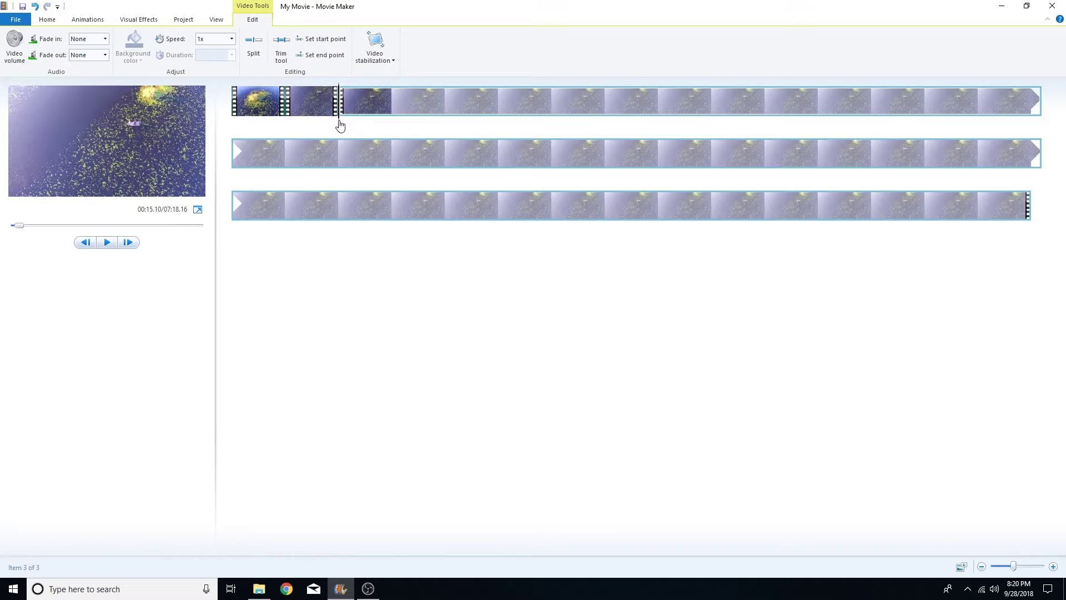
drag(338, 125, 418, 119)
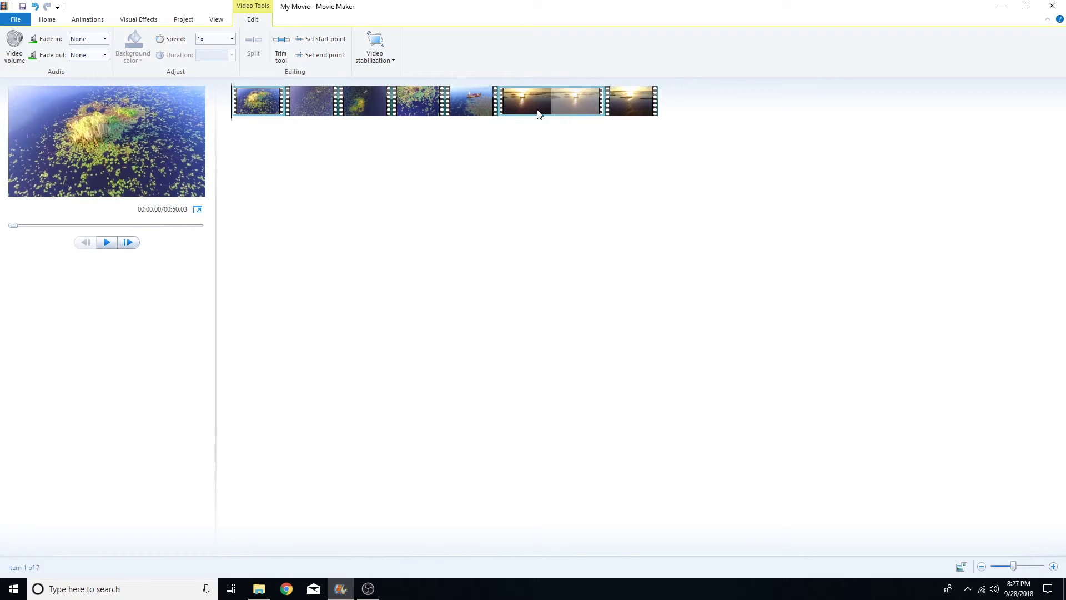
Step: Add the song Caviar Dreams from the Music folder on Local Disk (D:) as the movie's background music
click(46, 21)
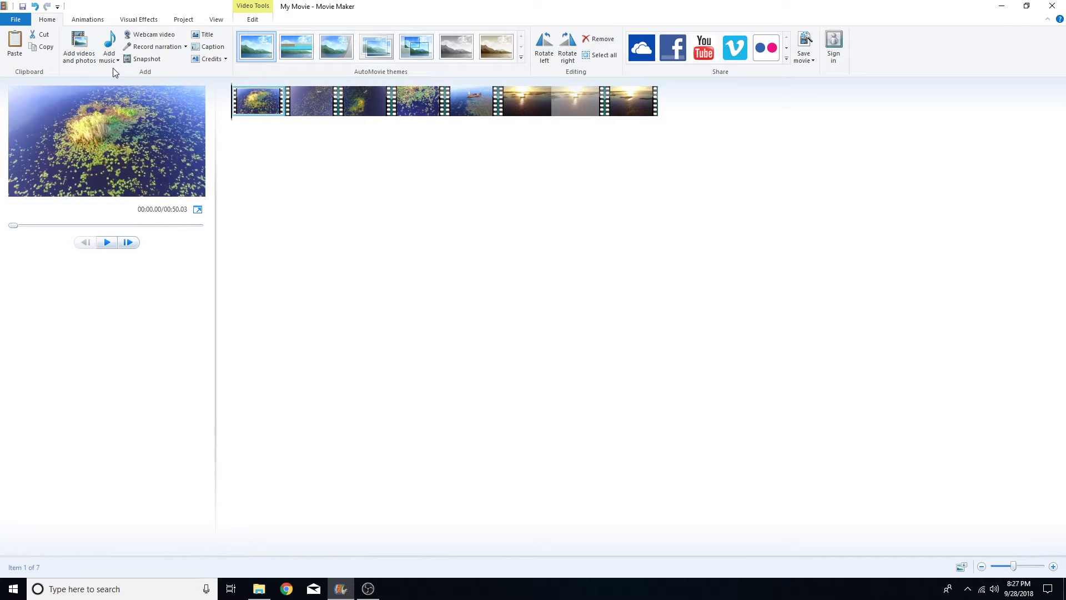
click(109, 42)
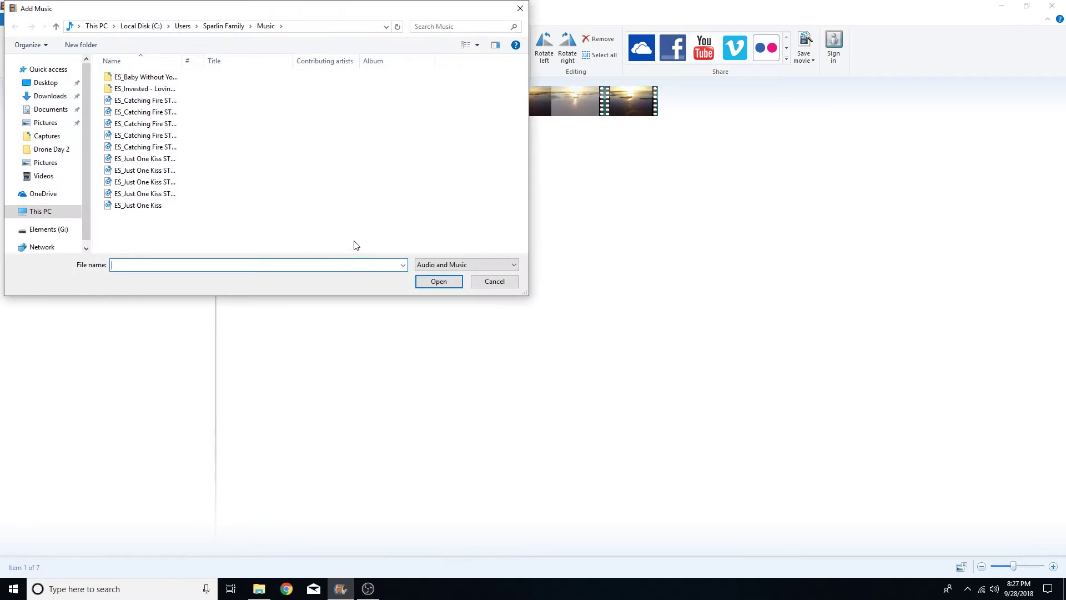
scroll(39, 214, down, 1)
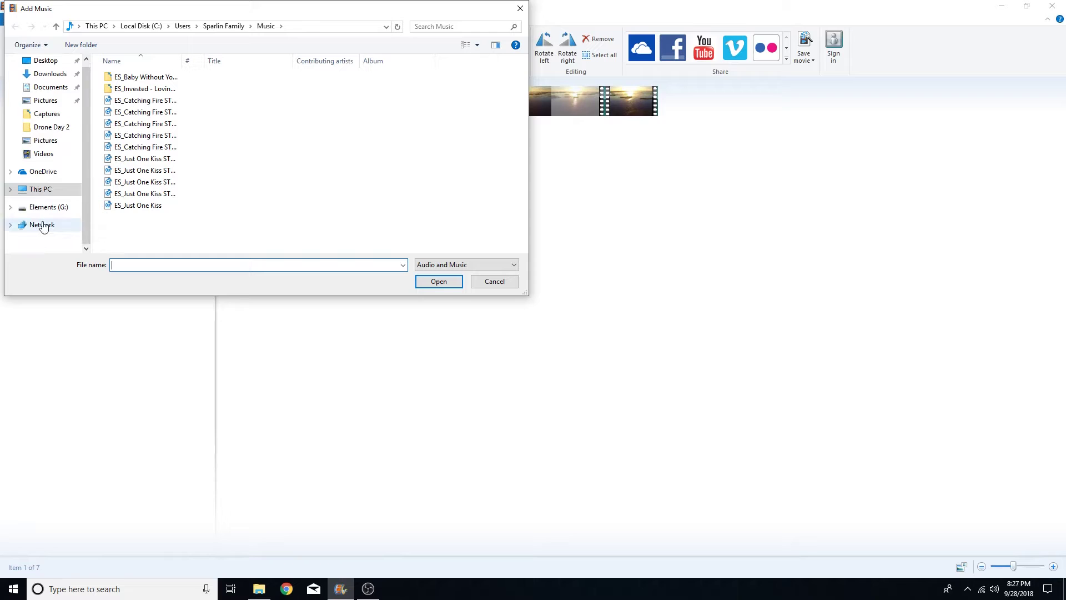
click(42, 213)
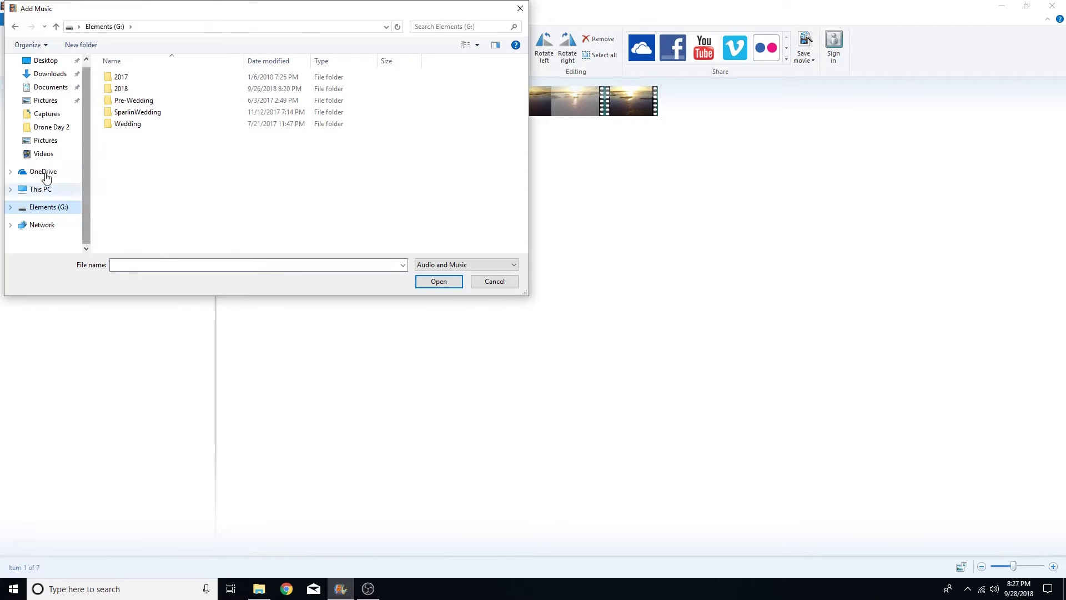
scroll(66, 197, up, 1)
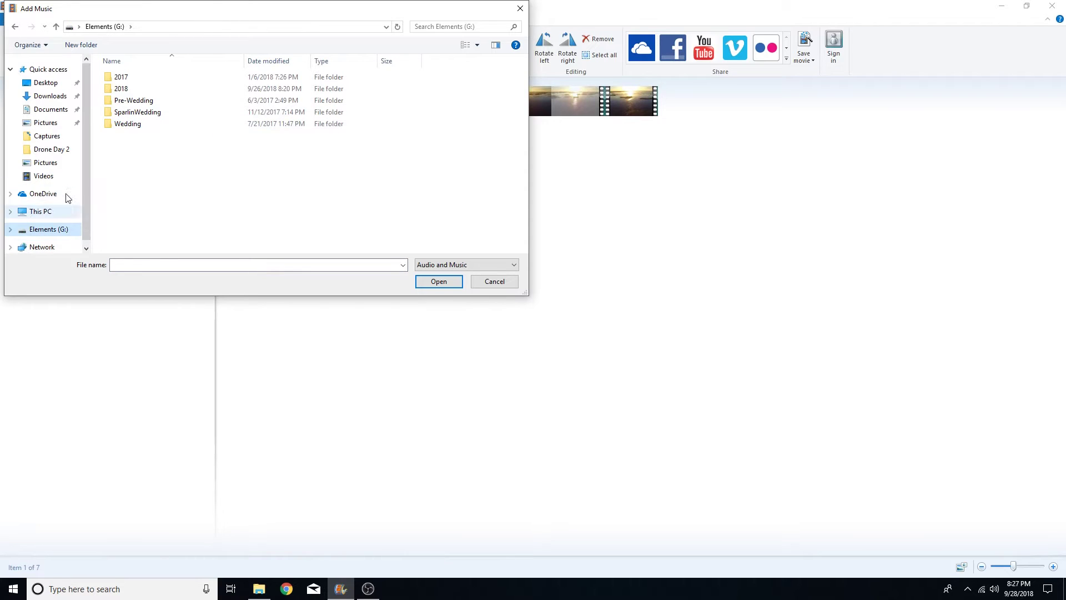
click(10, 211)
scroll(10, 217, down, 1)
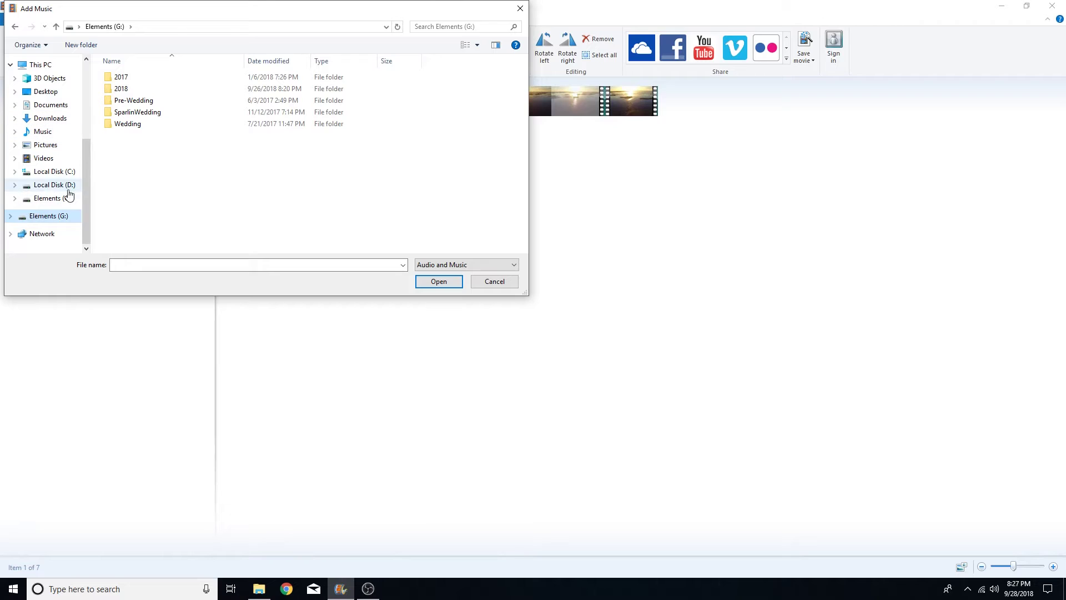
click(51, 186)
double_click(299, 94)
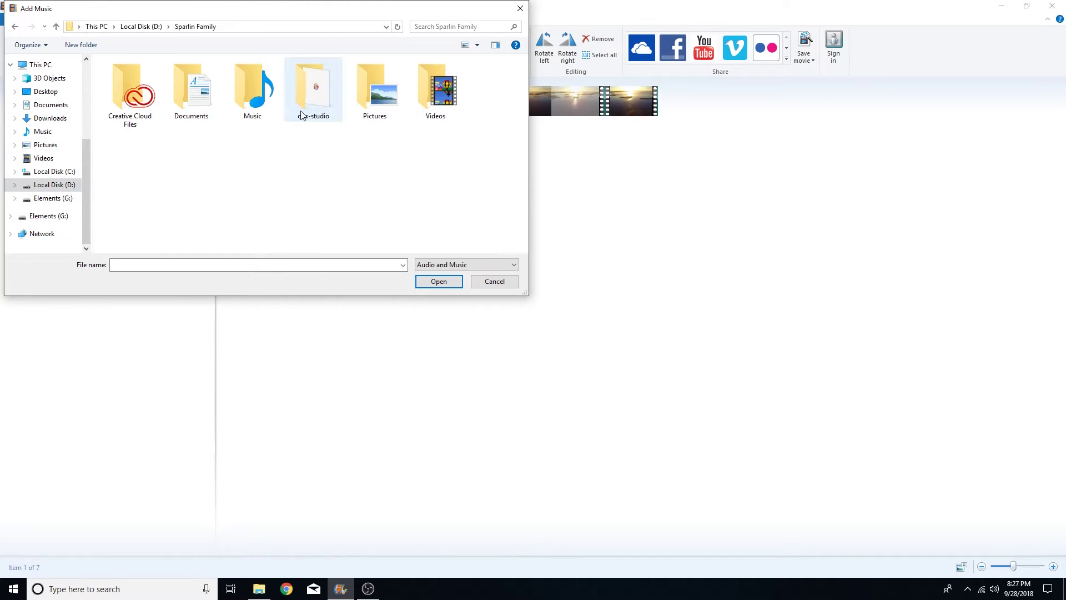
double_click(253, 91)
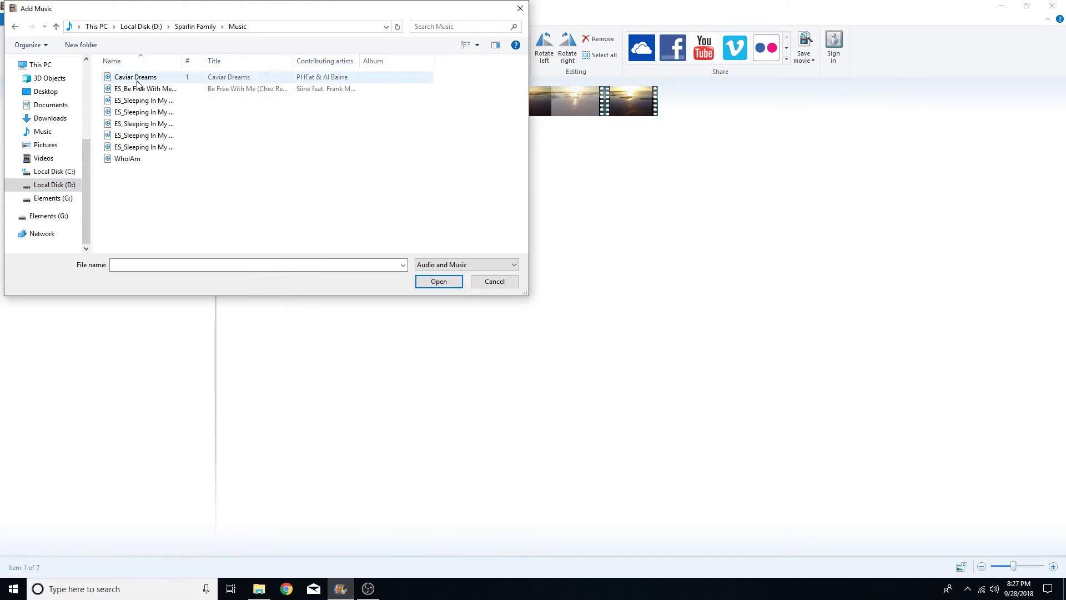
double_click(135, 78)
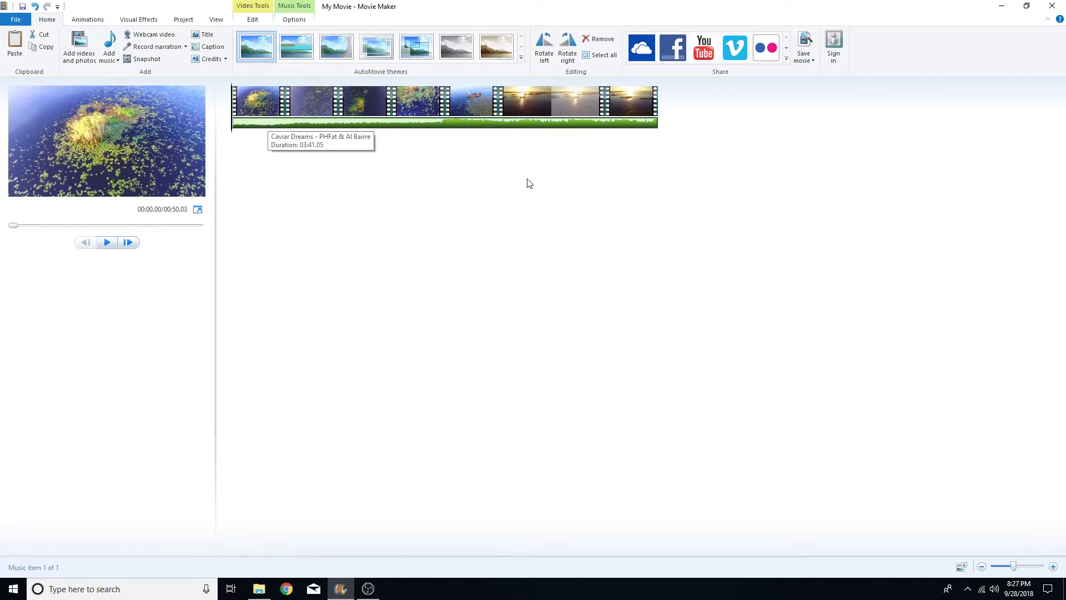
Step: Set the music's start point to 29.23 s, where the louder section begins, and play the movie from the start
click(107, 242)
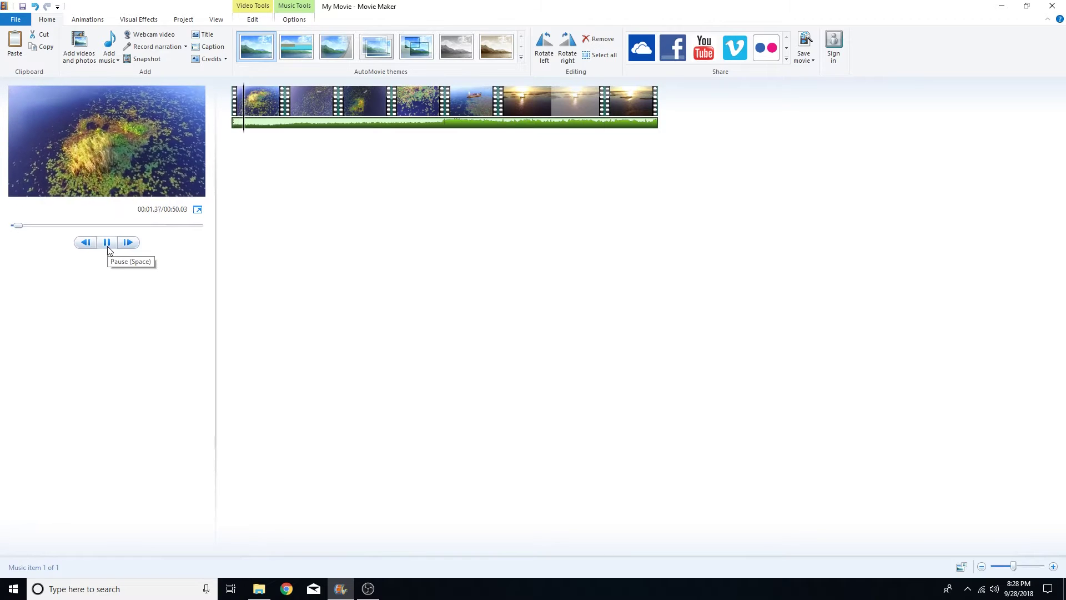
click(107, 243)
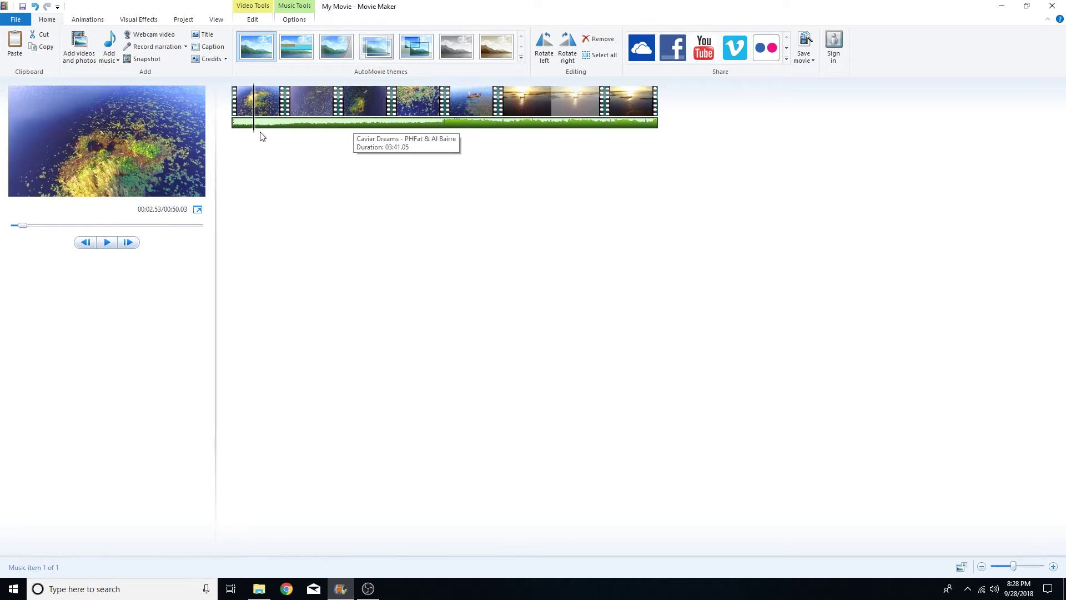
click(297, 21)
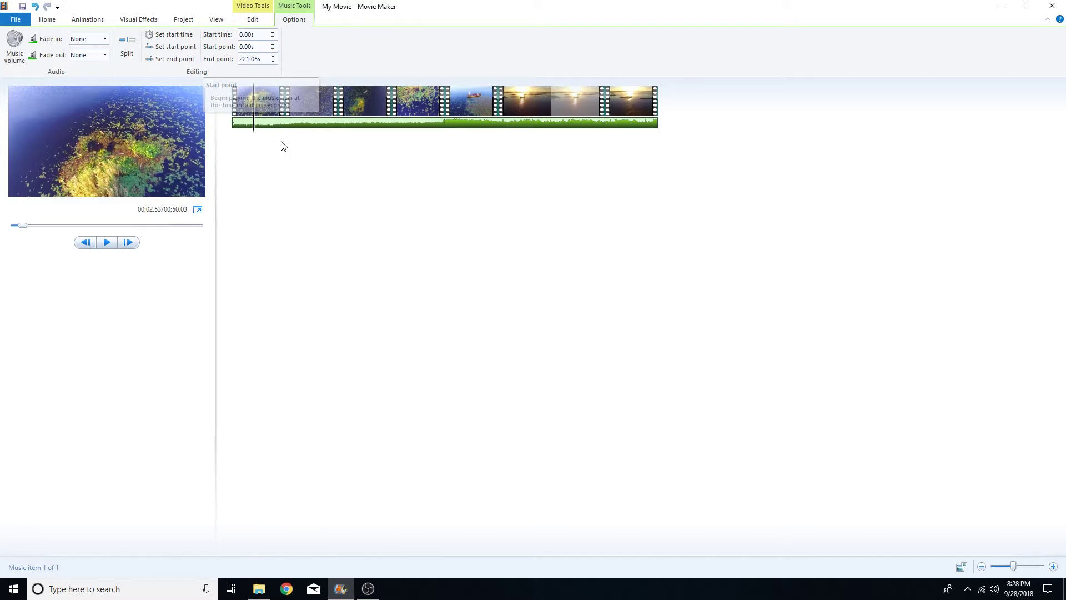
drag(256, 135, 440, 142)
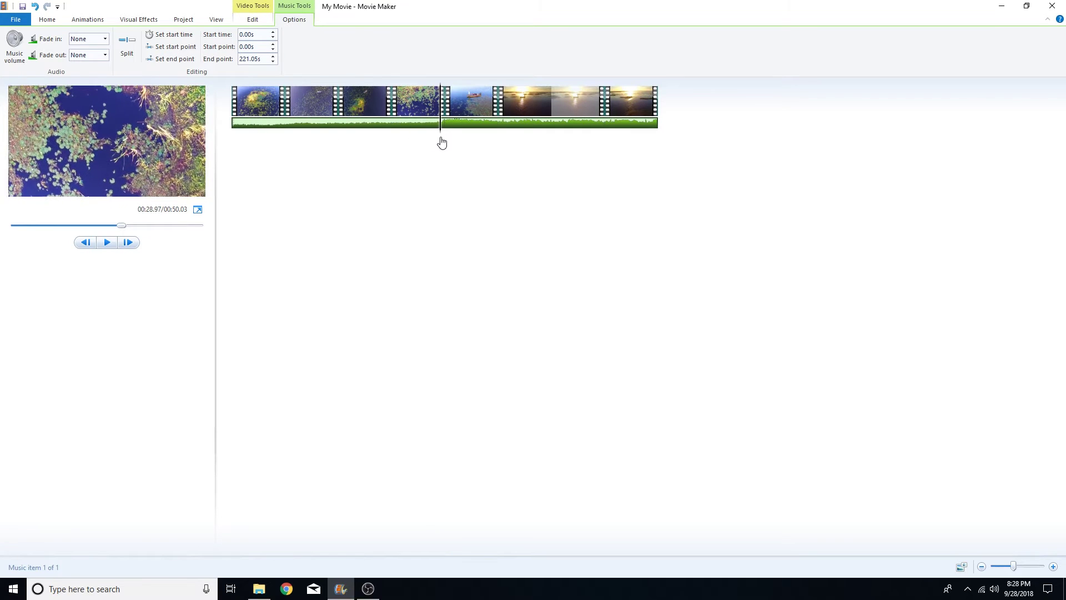
click(108, 243)
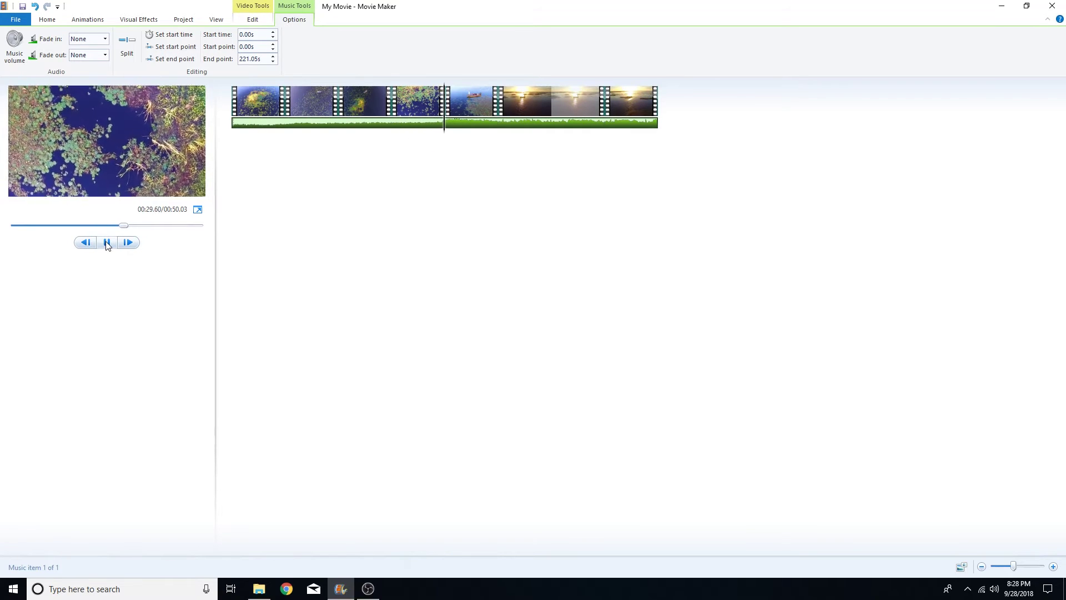
click(107, 243)
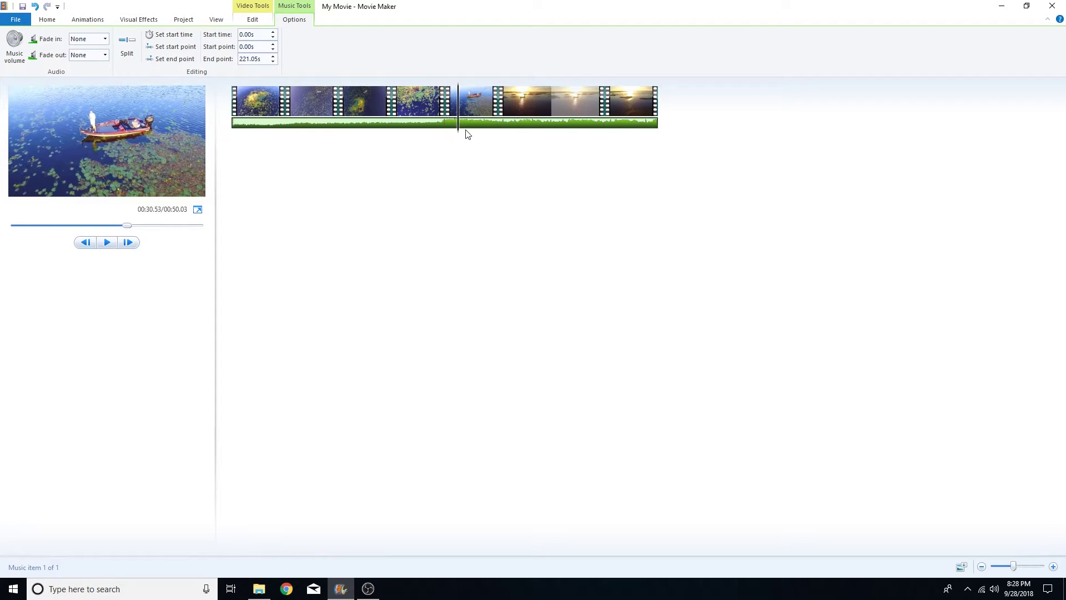
drag(457, 135, 443, 141)
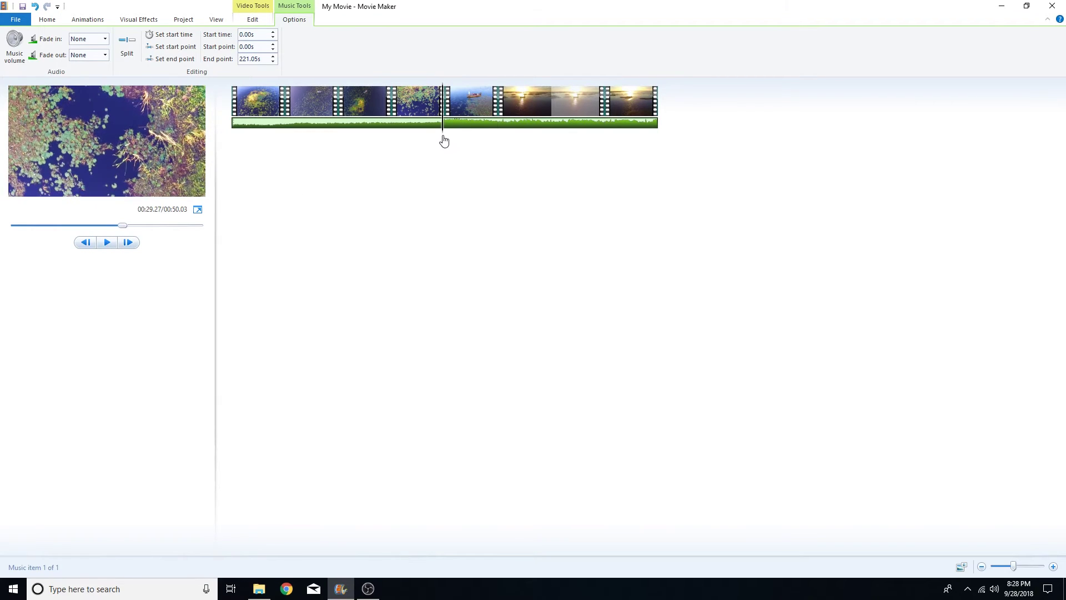
click(172, 47)
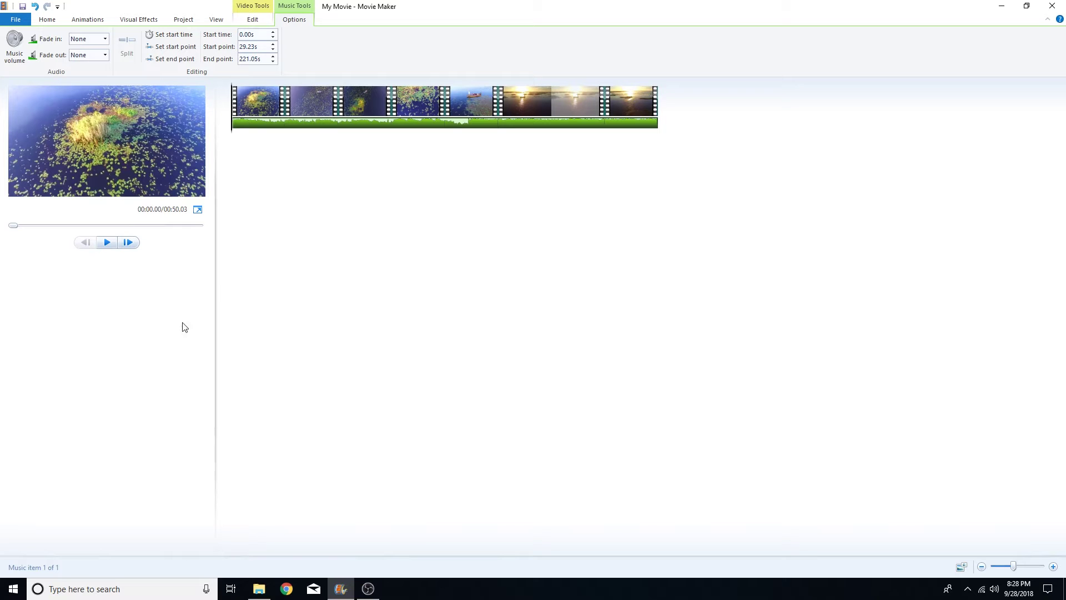
click(107, 243)
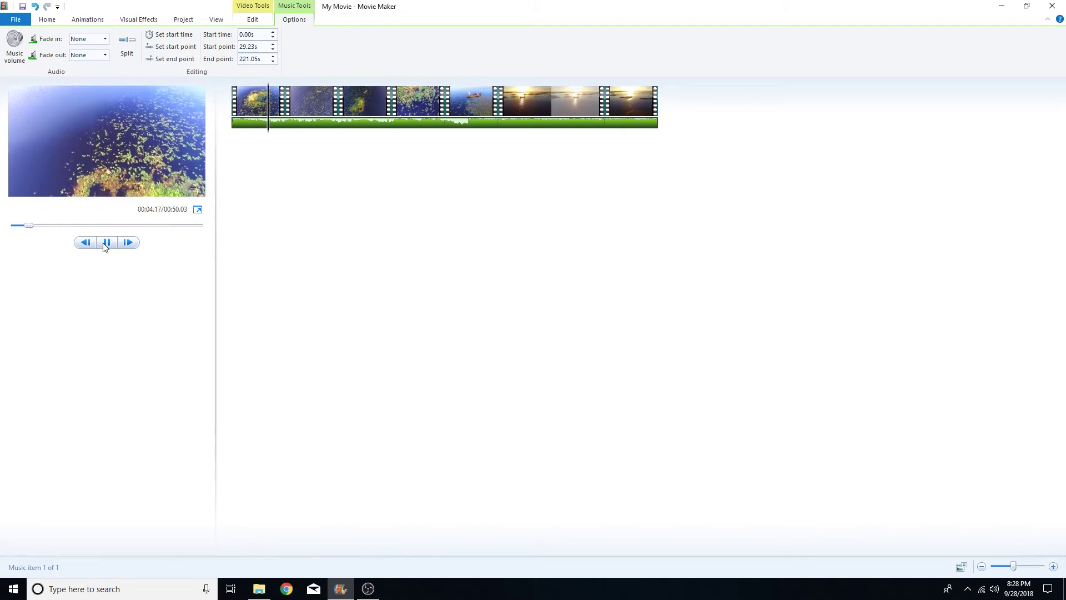
Step: Pause the playback and scrub back and forth across the cut between the first and second clips
click(105, 244)
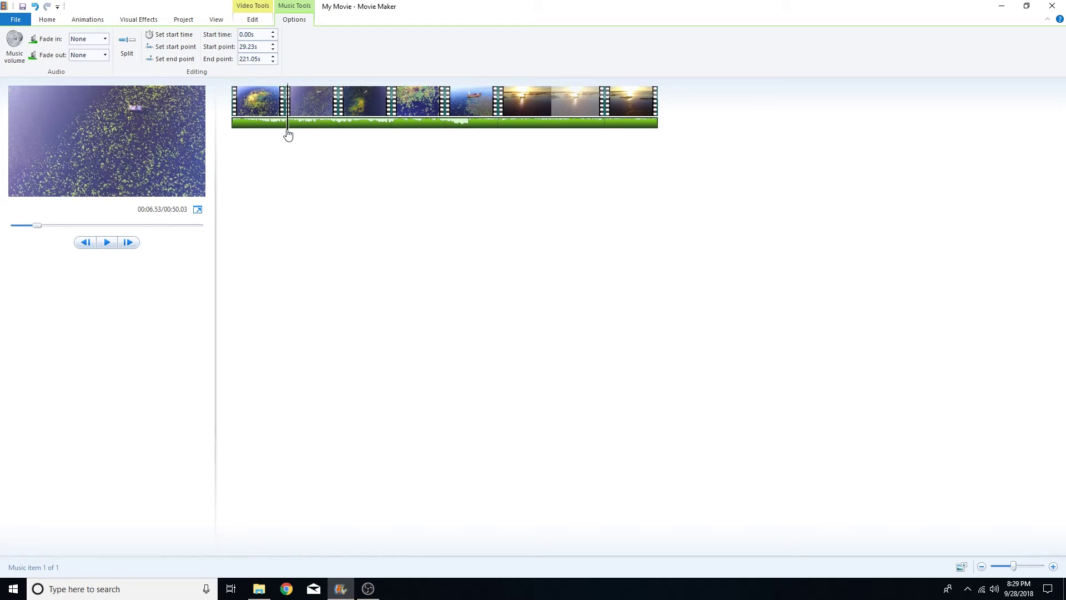
mouse_move(286, 134)
mouse_down()
mouse_move(276, 136)
mouse_move(294, 136)
mouse_move(280, 136)
mouse_up()
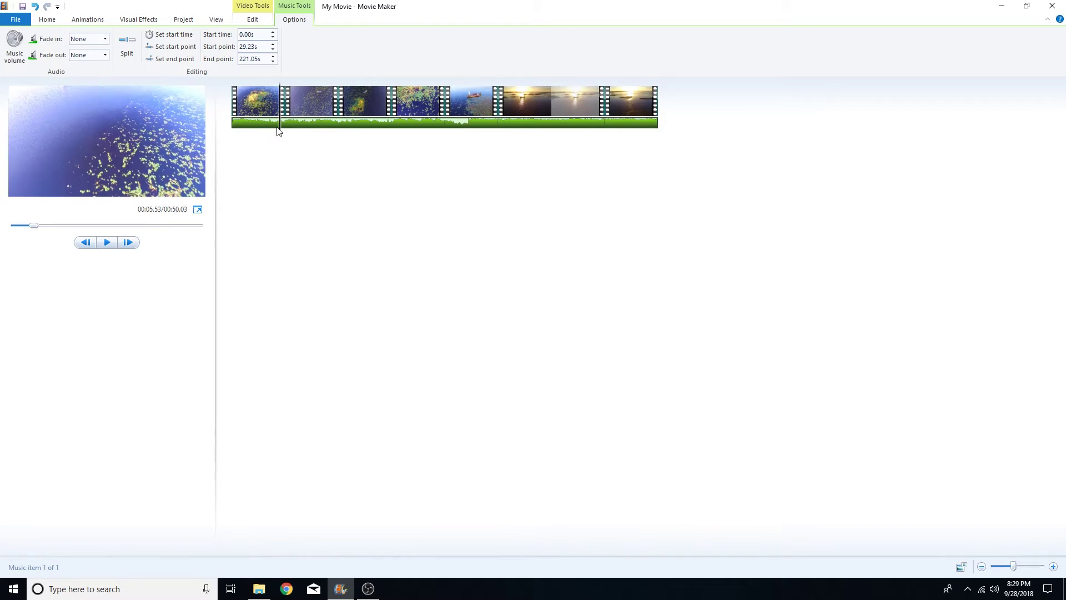
drag(282, 133, 287, 131)
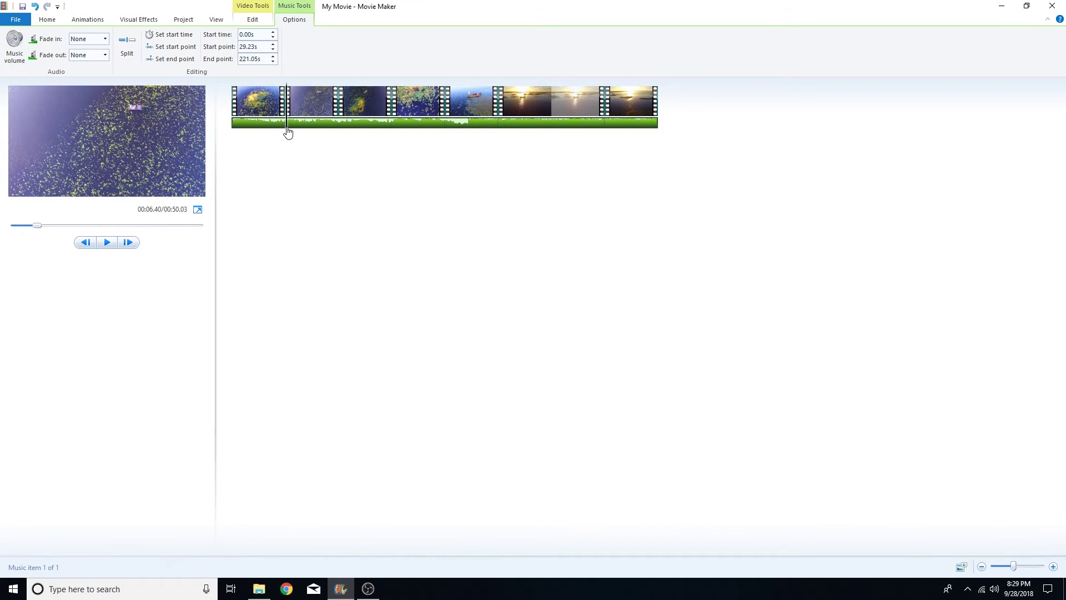
Step: Try the horizontal and vertical Bow tie transitions at the start of the second clip, then undo the transition
click(85, 22)
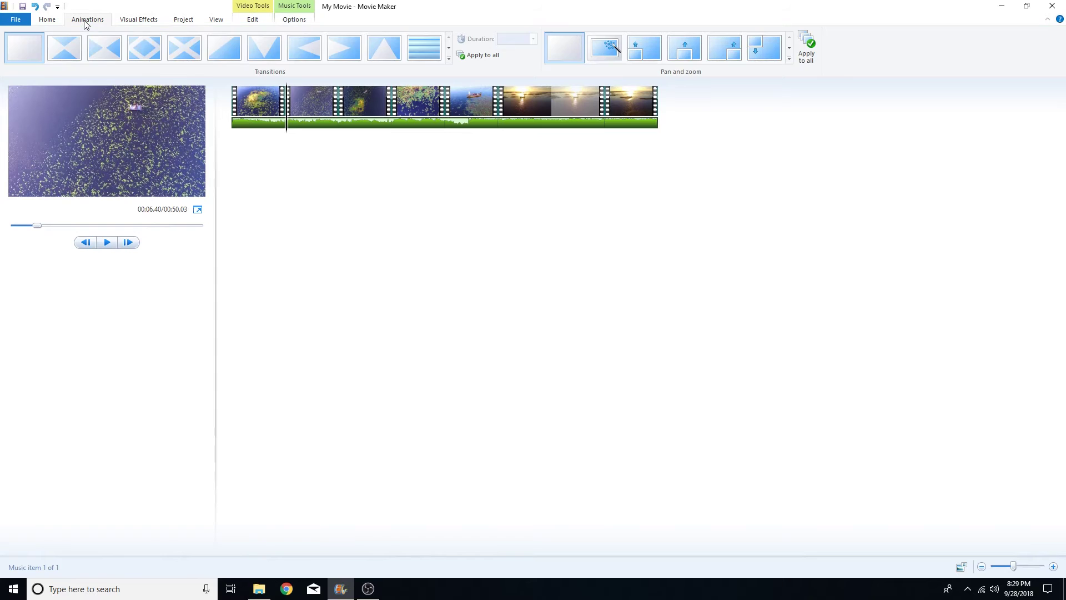
click(65, 56)
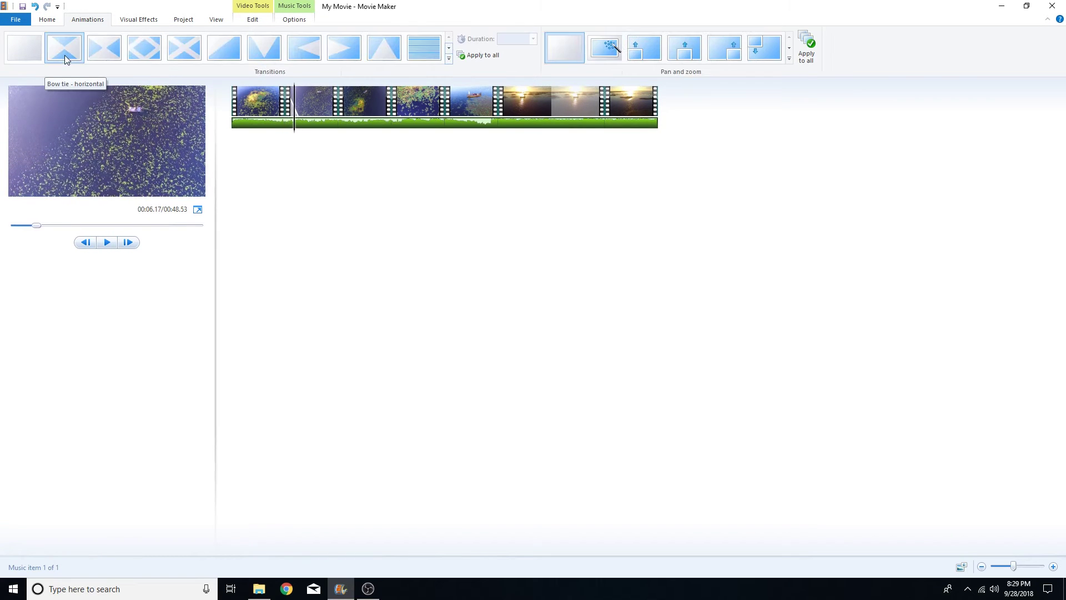
click(103, 49)
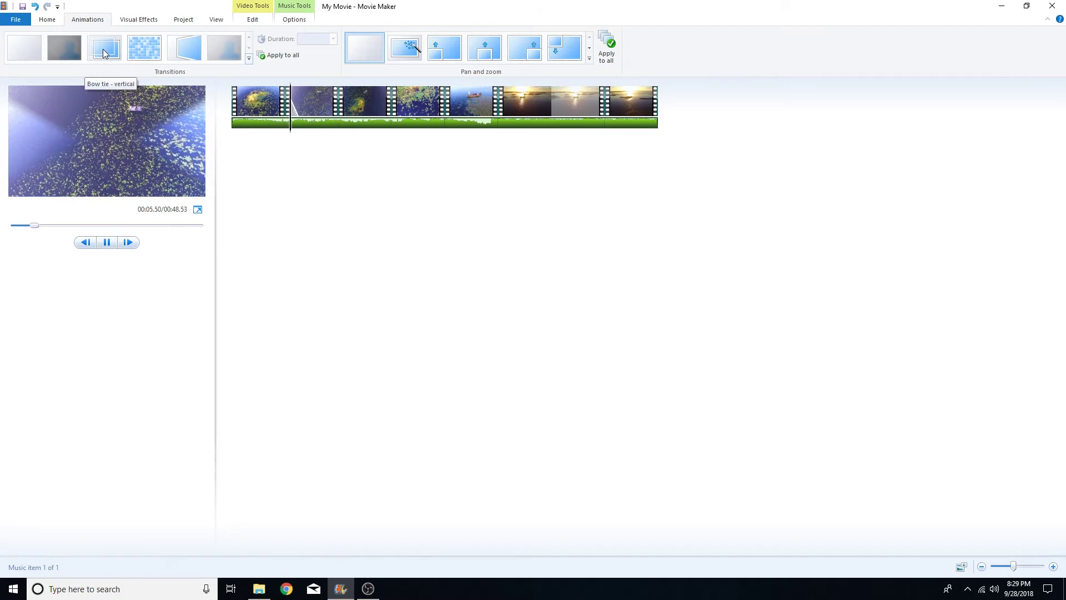
click(138, 50)
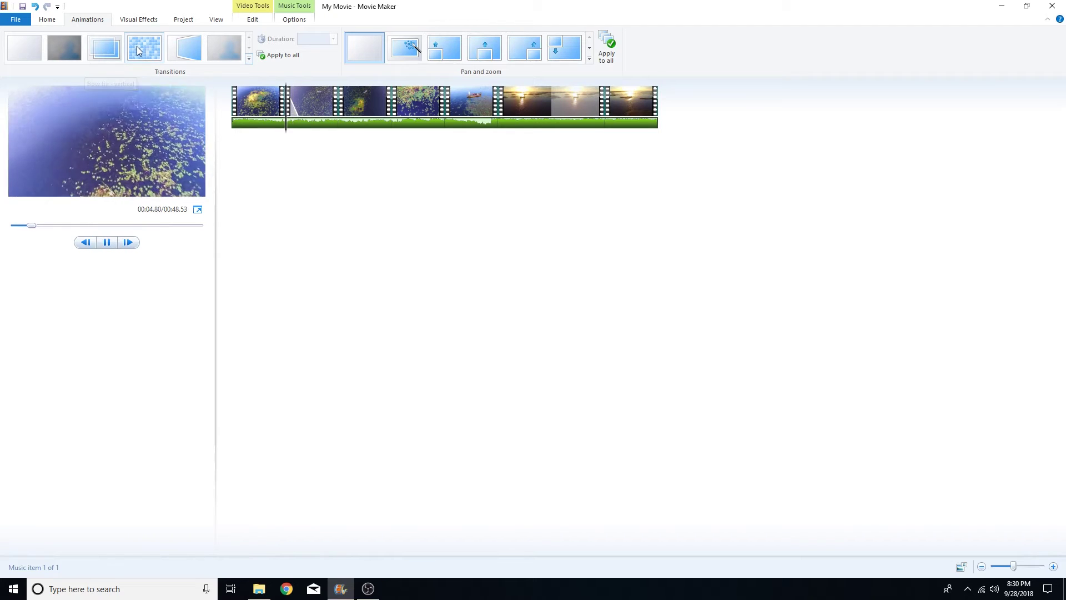
key(ctrl+z)
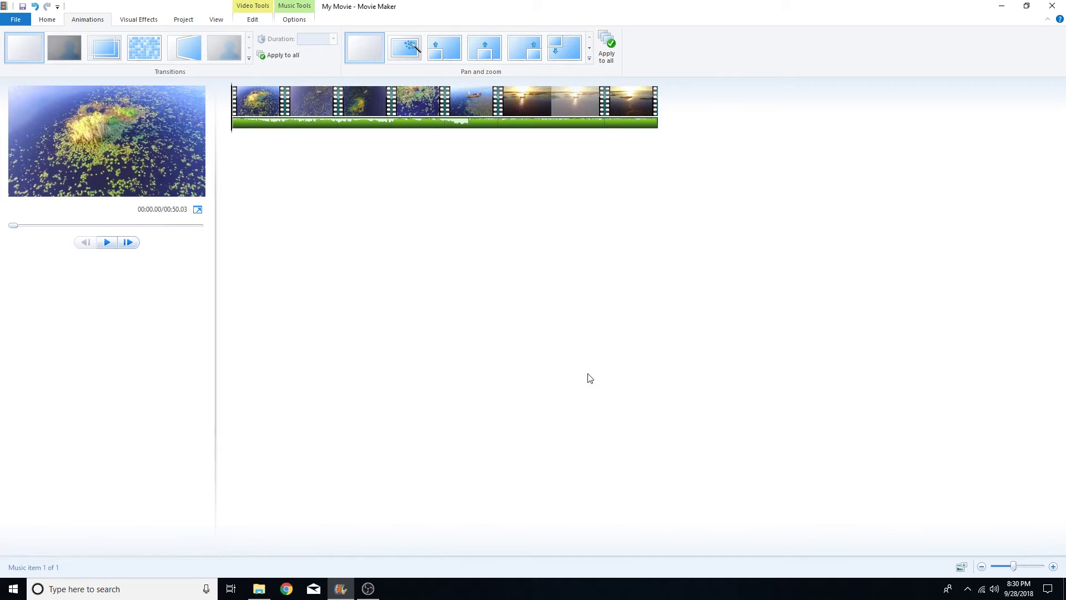
right_click(283, 113)
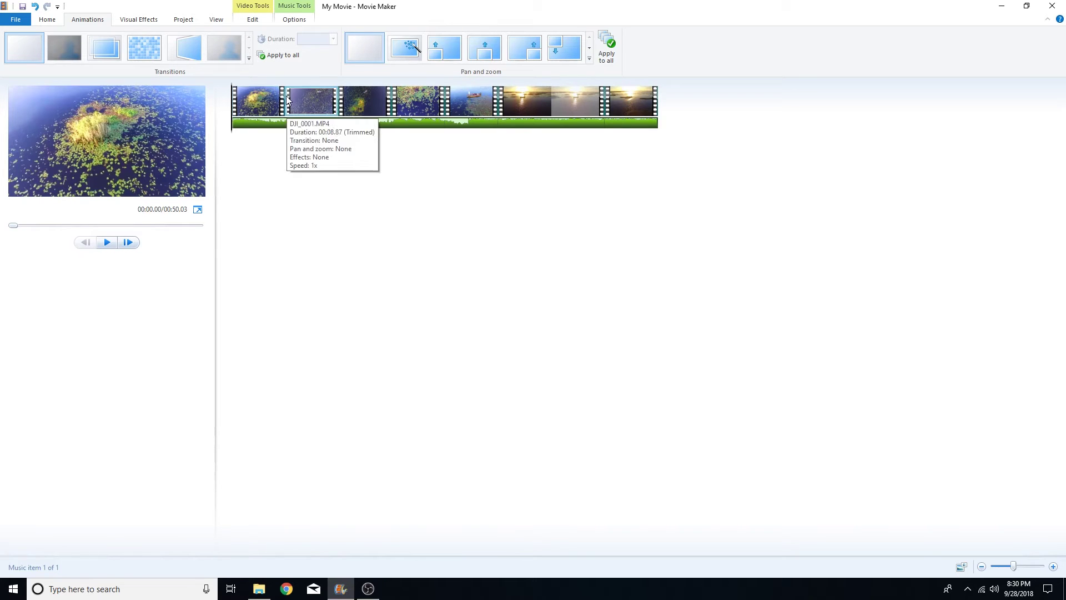
click(271, 108)
right_click(270, 108)
right_click(293, 105)
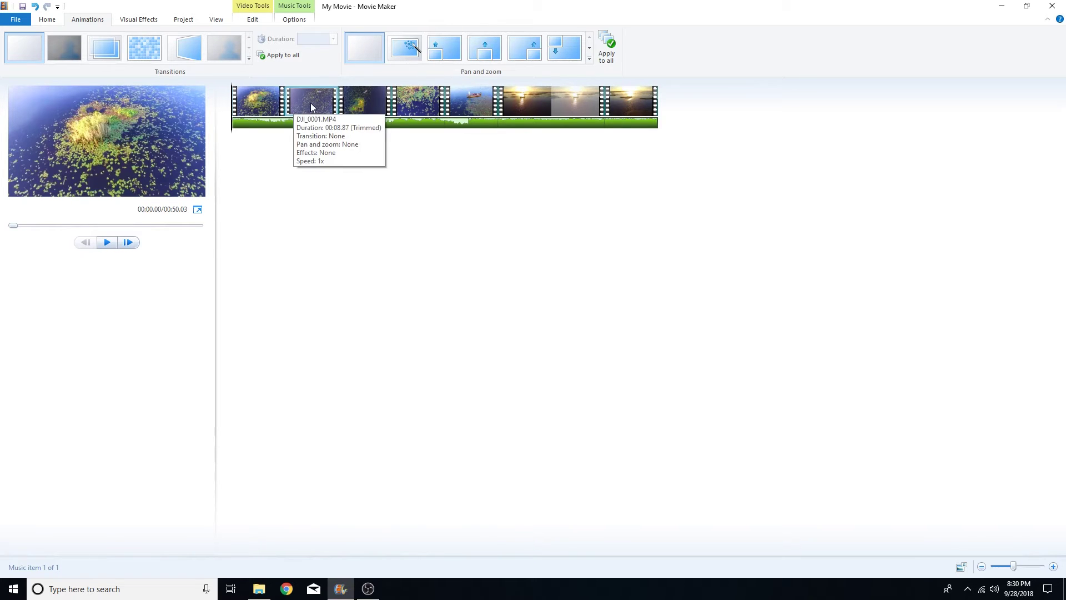
click(372, 255)
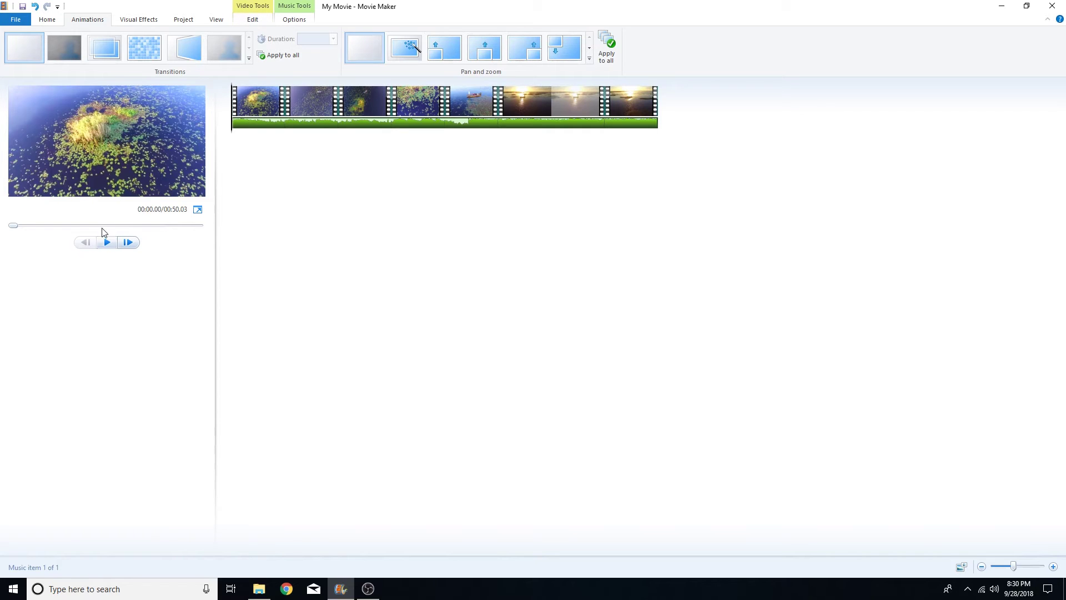
Step: Adjust the first clip's brightness in the visual effects, leaving it close to the neutral midpoint
click(135, 21)
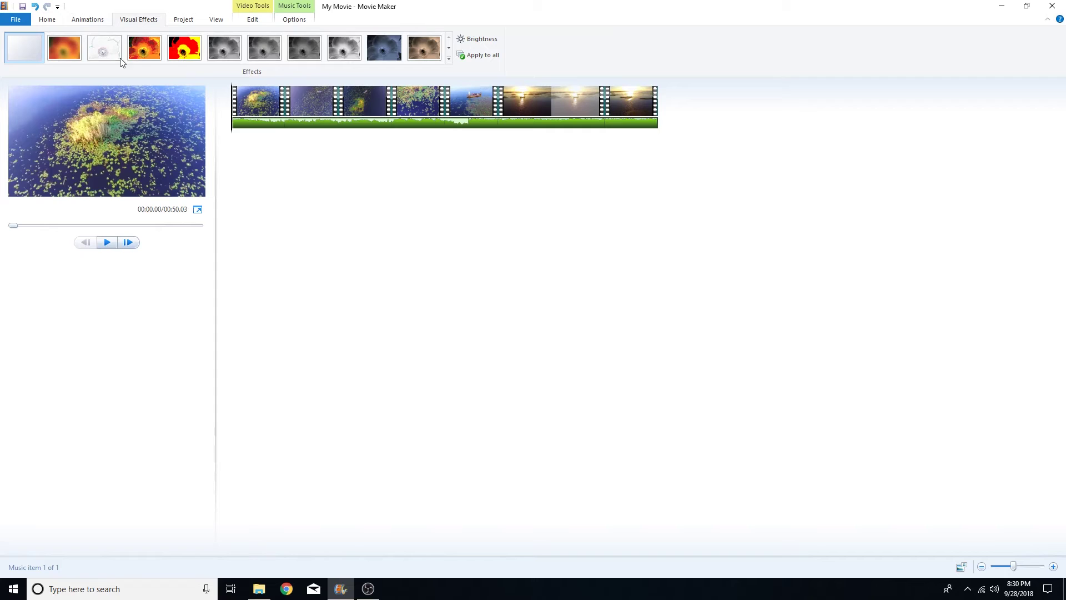
click(475, 39)
mouse_move(477, 57)
mouse_down()
mouse_move(498, 58)
mouse_move(455, 57)
mouse_move(474, 55)
mouse_up()
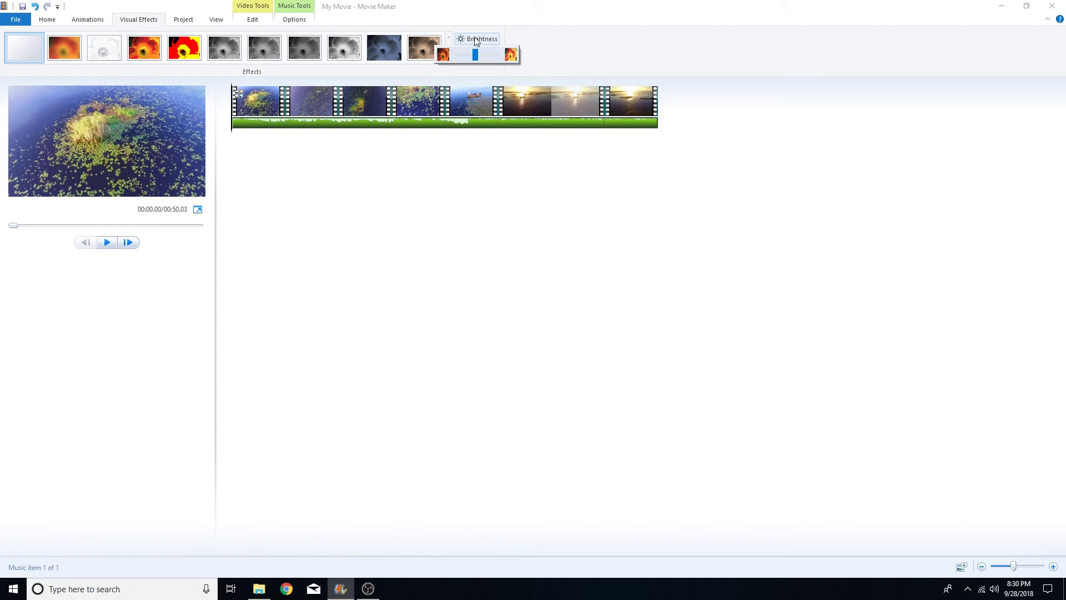
click(532, 42)
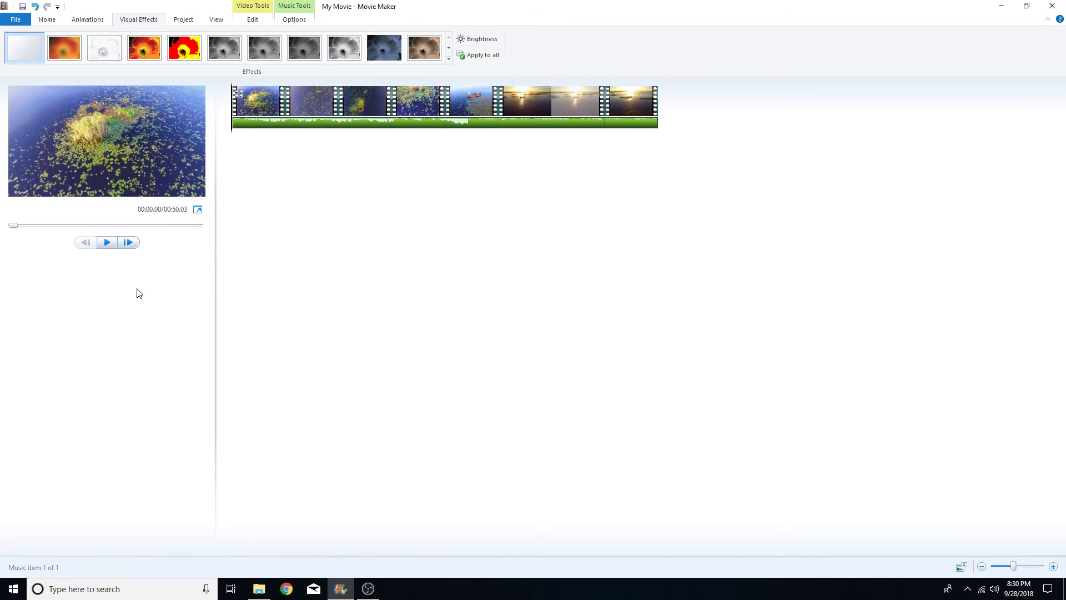
Step: Play the movie from the start in an enlarged preview and pause it at about 00:25.63
click(106, 242)
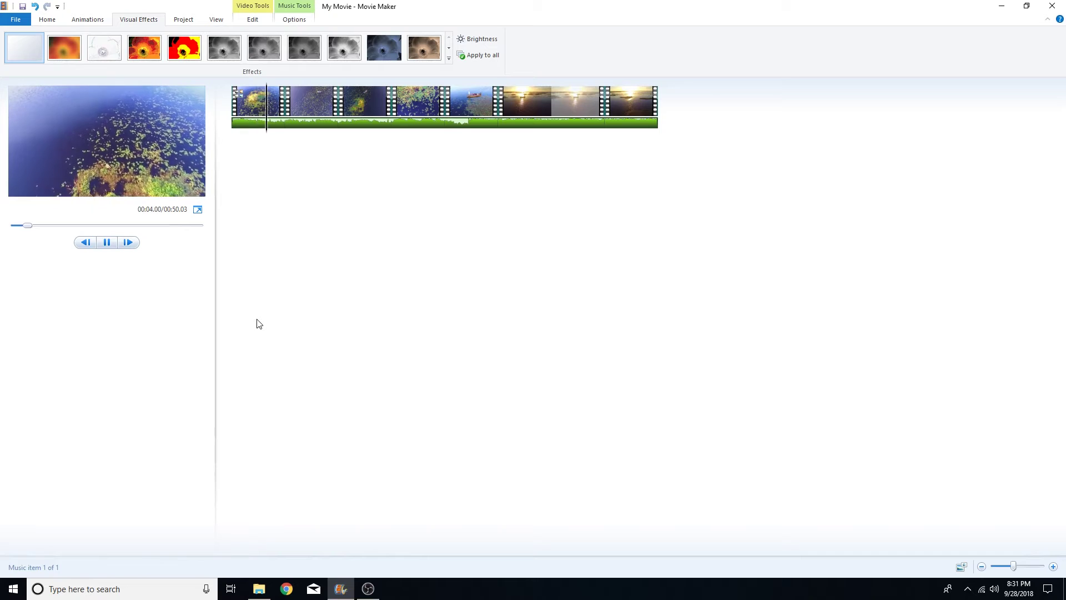
drag(214, 264, 340, 277)
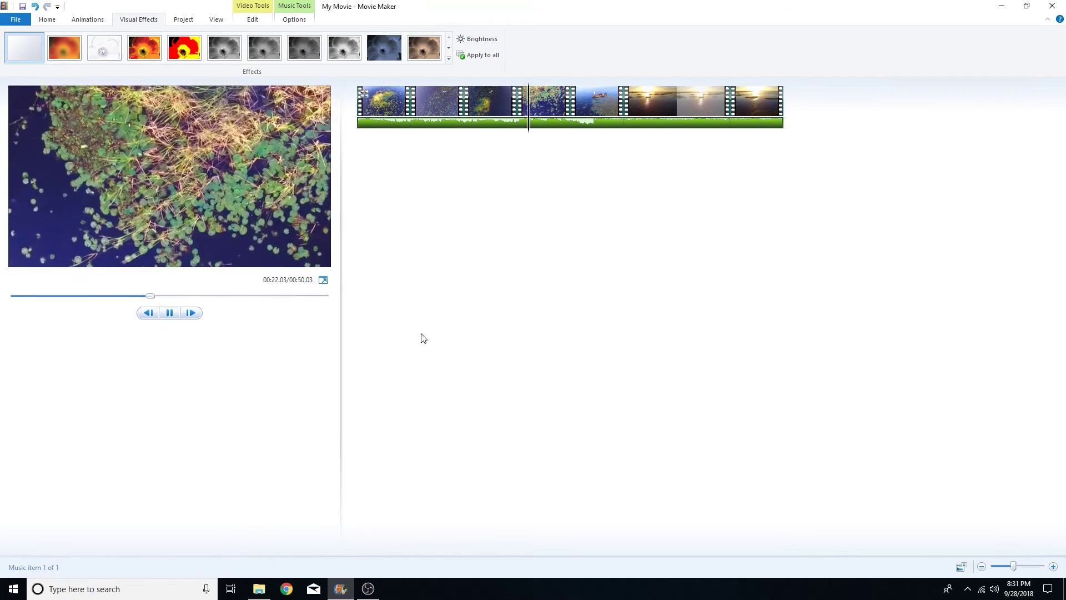
click(170, 313)
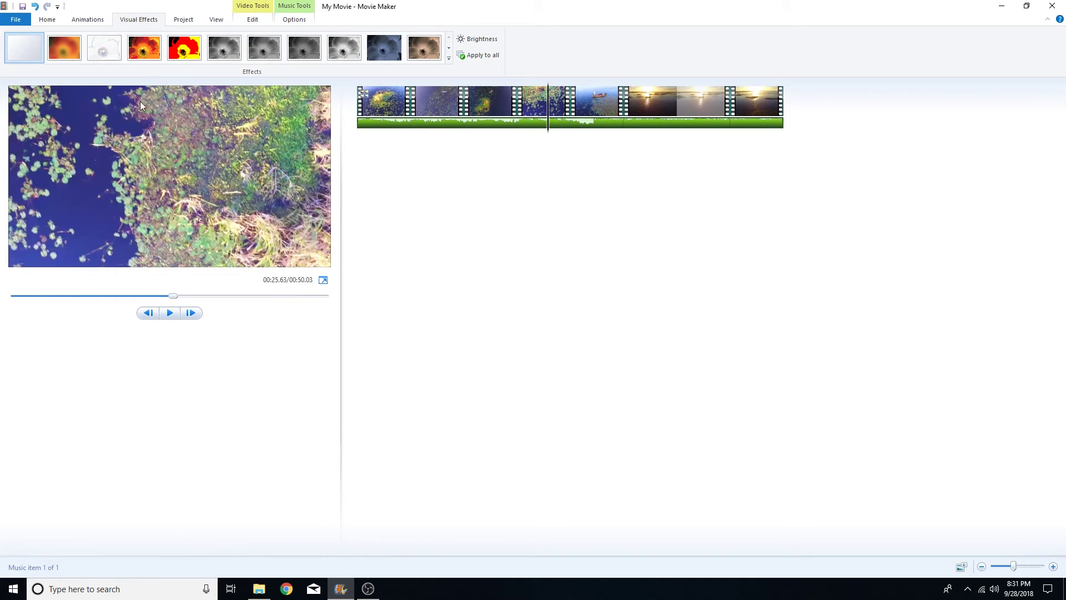
Step: Export the movie for high-definition display as the MPEG-4 file My Movie in the Videos folder and play the saved video
click(21, 25)
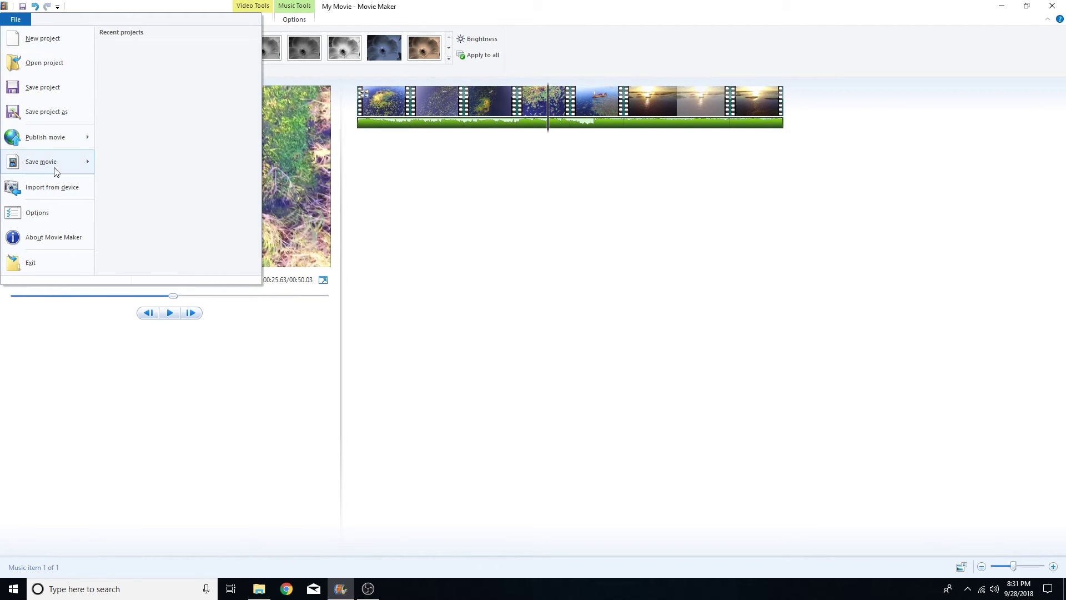
mouse_move(71, 160)
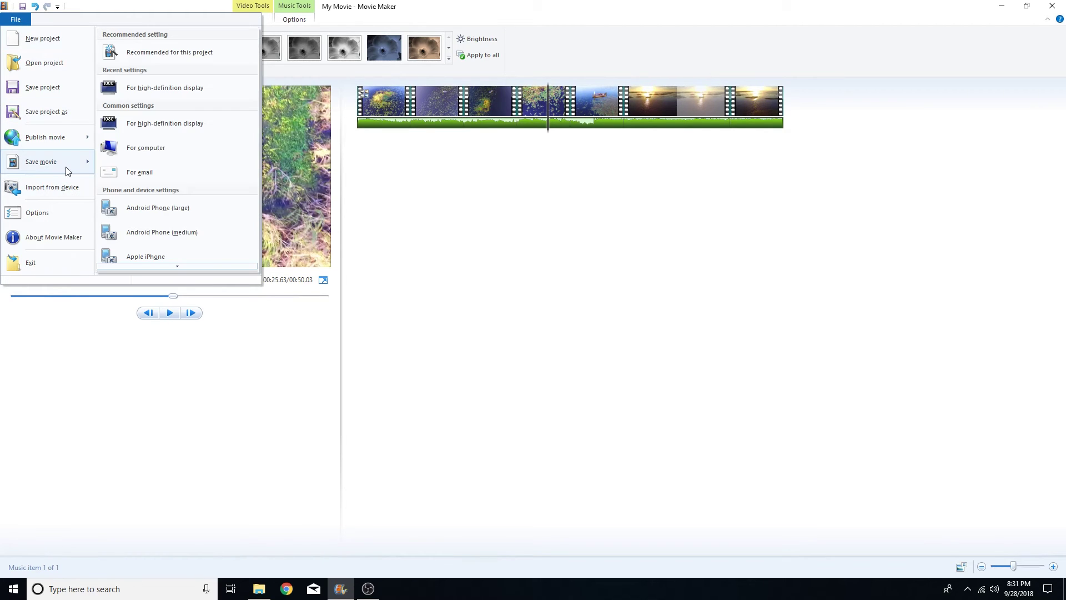
click(141, 125)
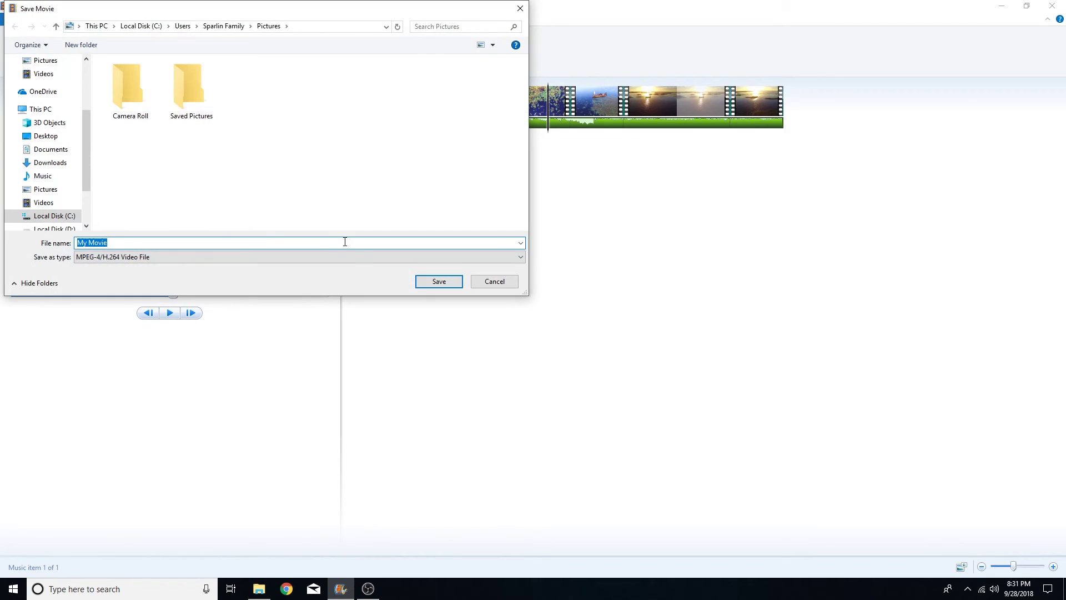
click(24, 204)
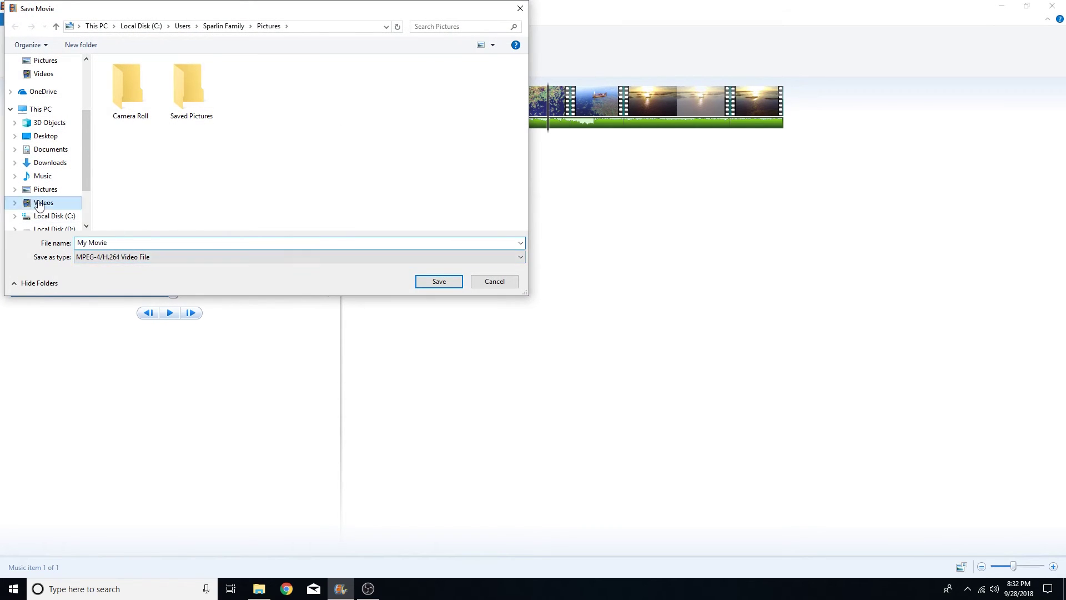
click(450, 289)
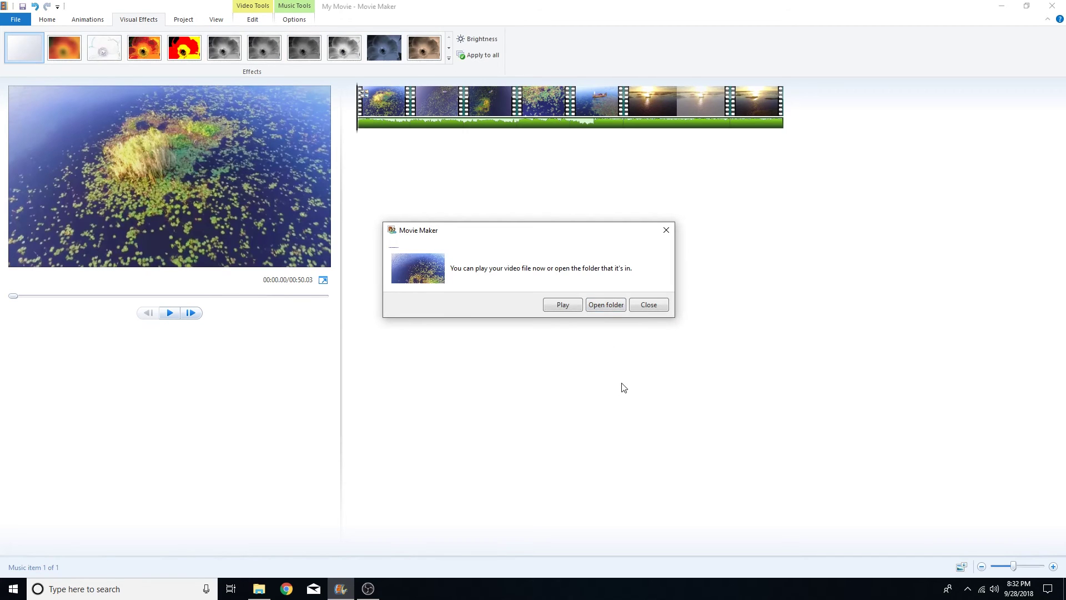
click(561, 305)
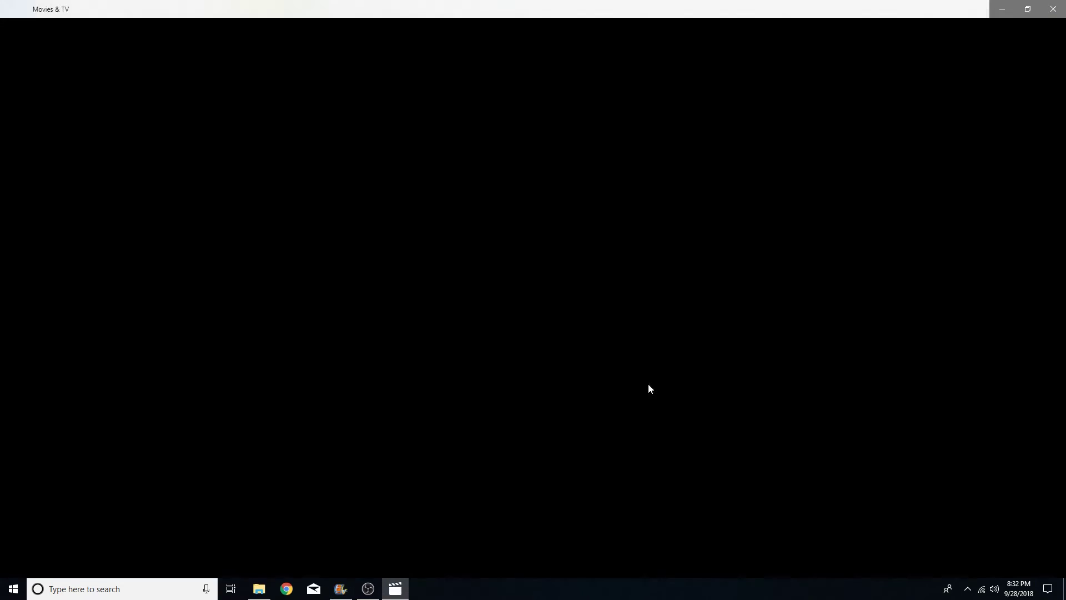